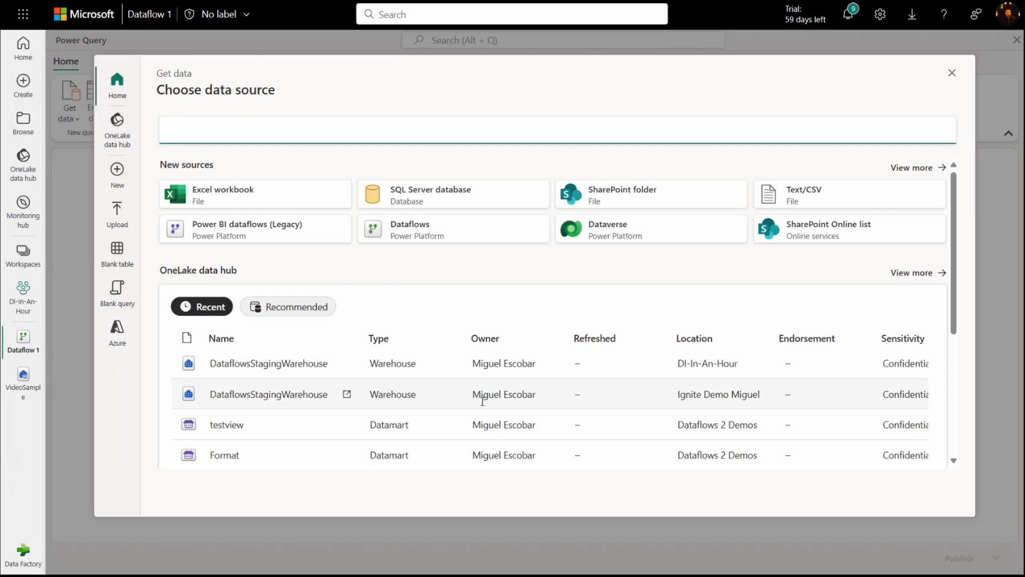
Look through the new sources, OneLake data hub items and file upload area offered as data sources.
scroll(482, 401, "down", 1)
scroll(482, 401, "down", 3)
scroll(482, 401, "up", 2)
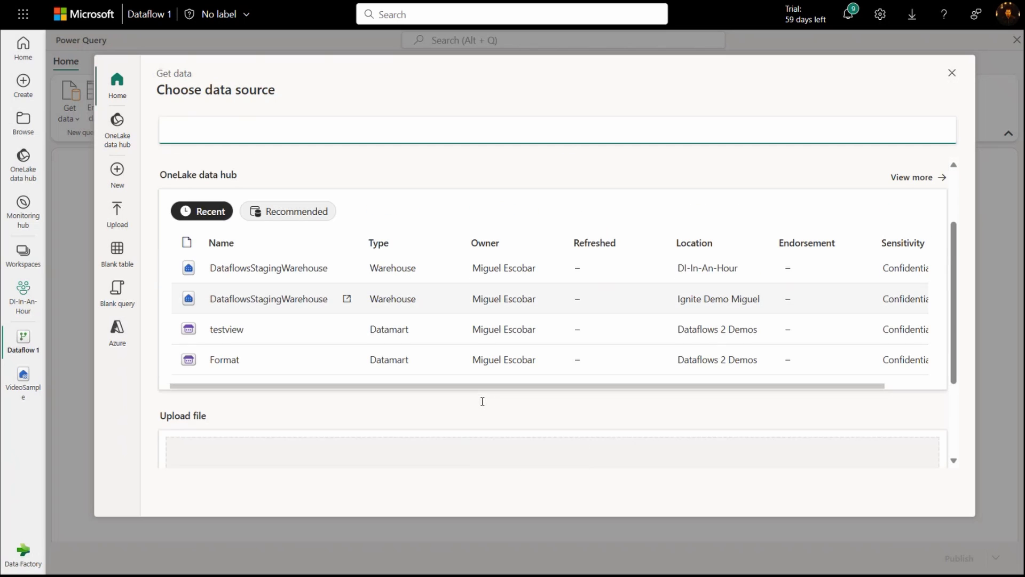
scroll(482, 401, "down", 3)
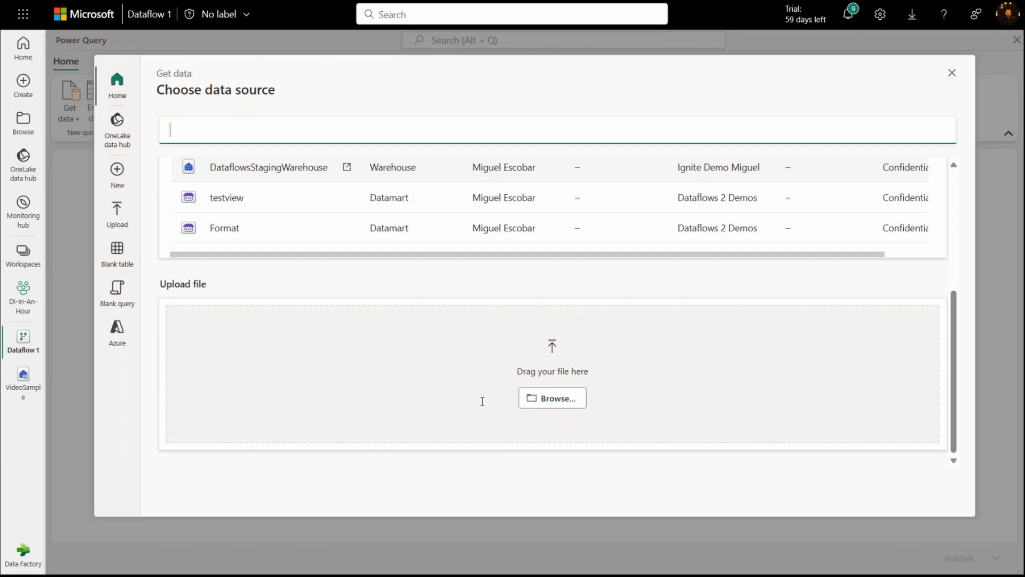
scroll(483, 401, "up", 3)
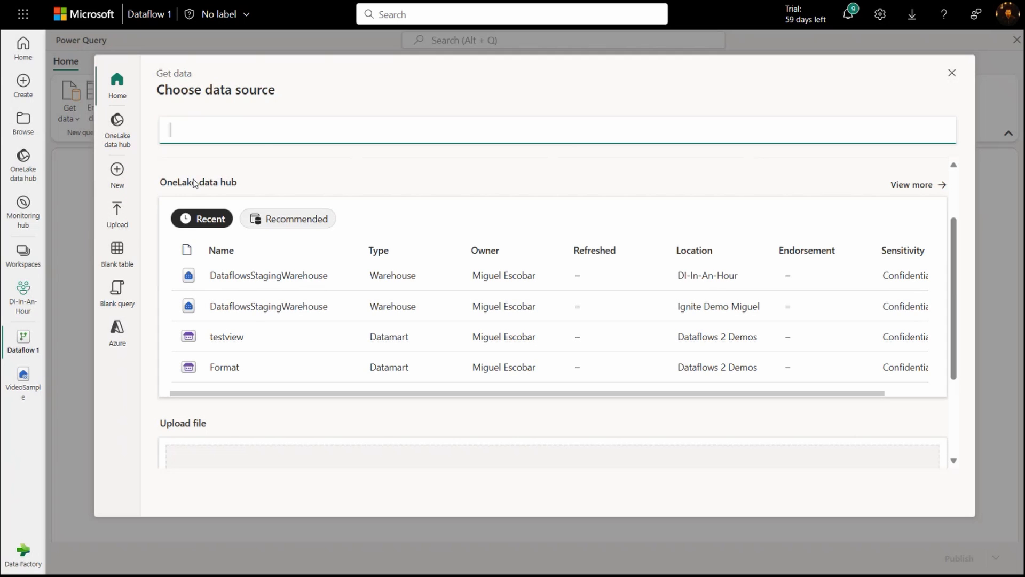
scroll(406, 246, "up", 2)
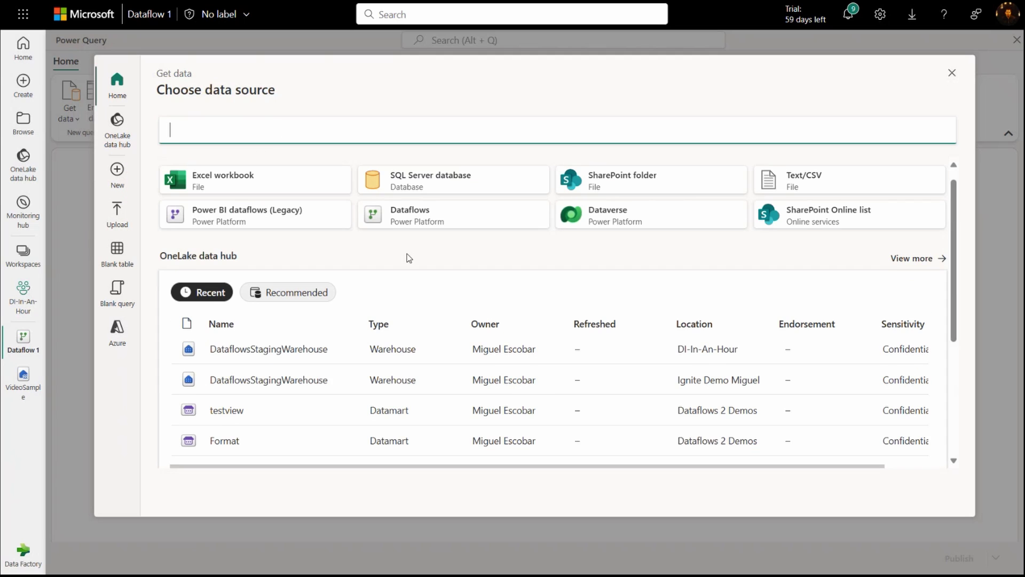
scroll(428, 239, "up", 1)
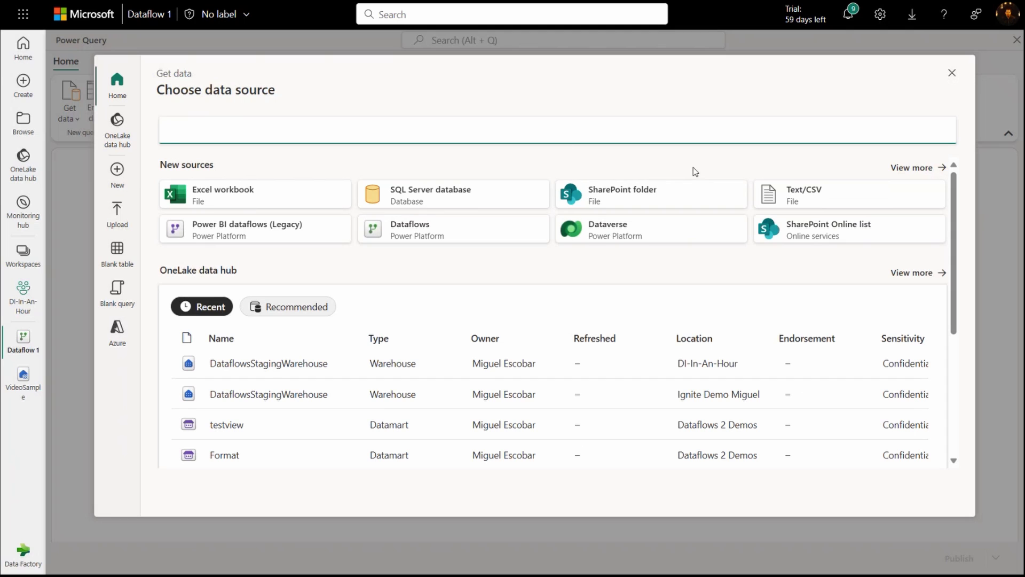
Search the full list of new sources for "odata" and choose the OData connector.
left_click(909, 168)
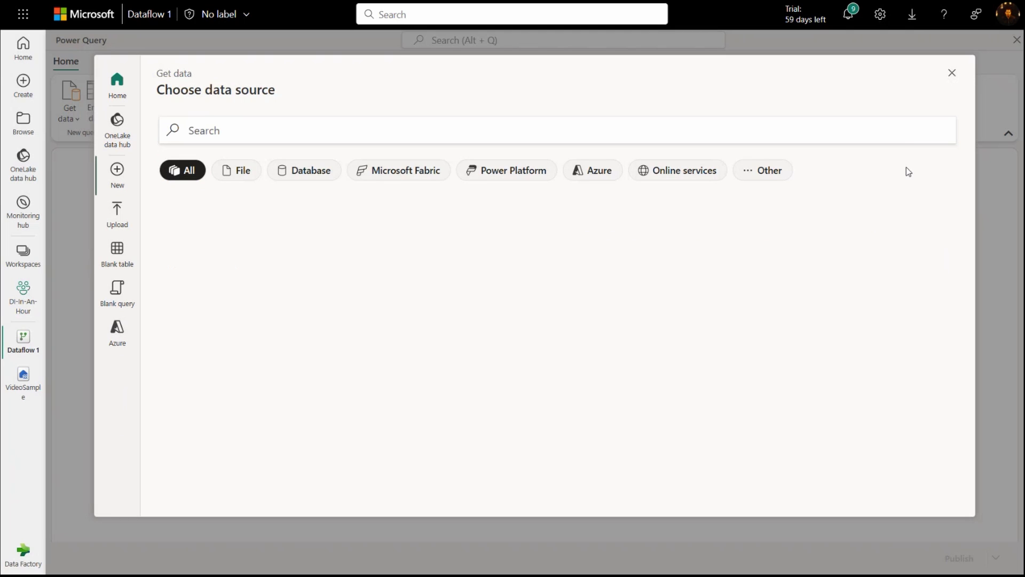
left_click(889, 123)
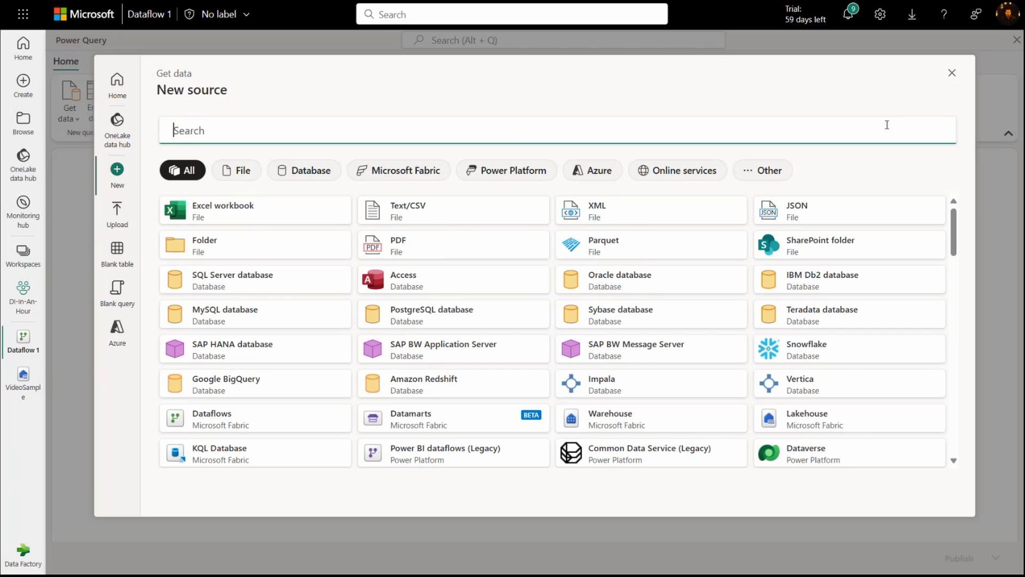
type("odata")
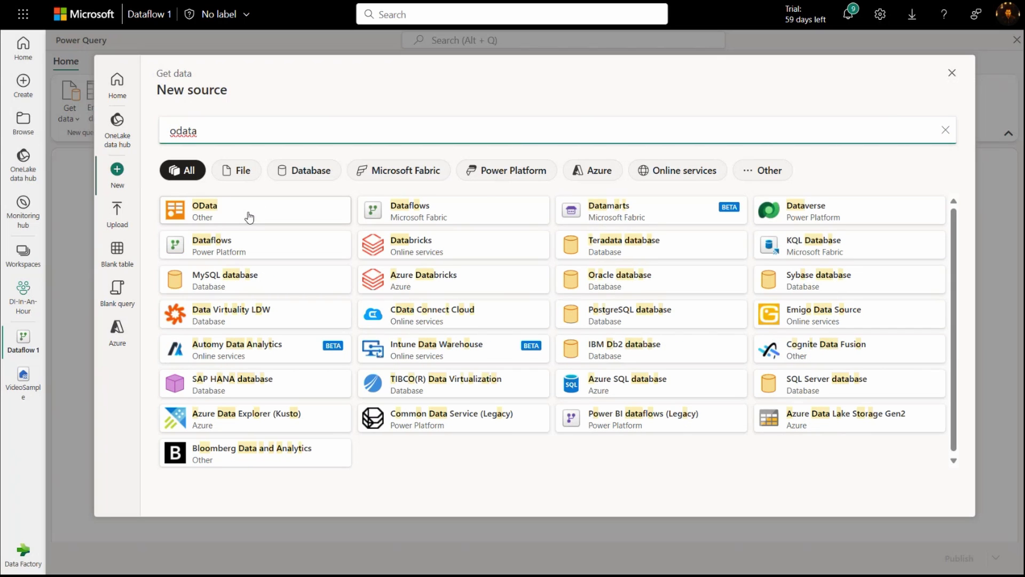
left_click(248, 216)
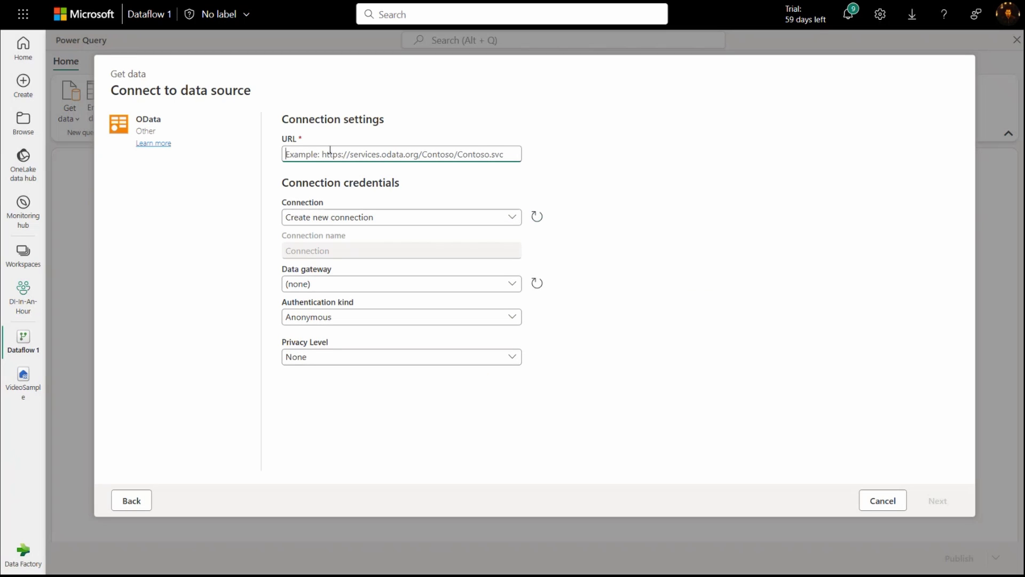
type("https://services.odata.org/v4/northwind/northwind.svc/")
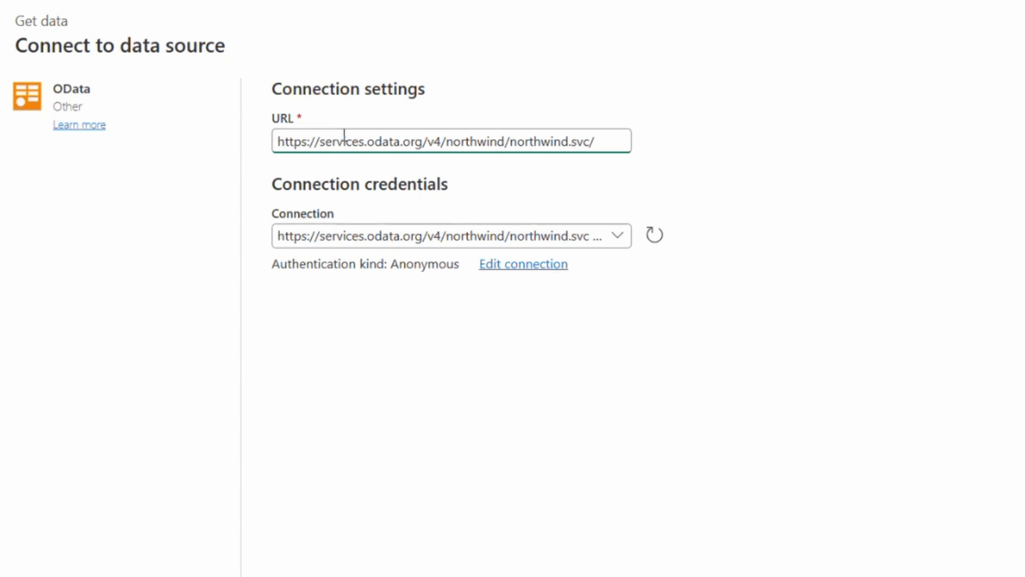
left_click(424, 239)
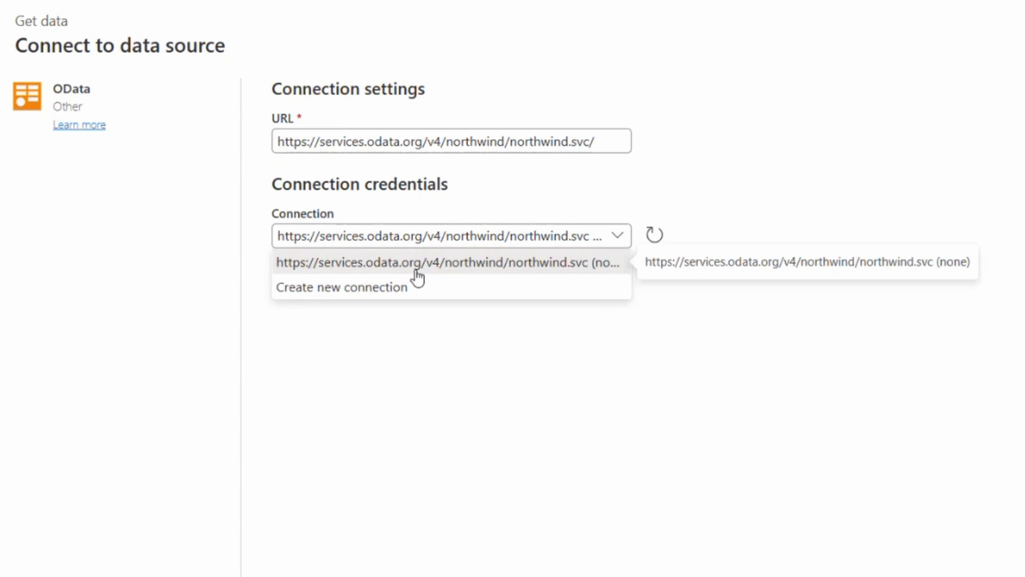
left_click(406, 287)
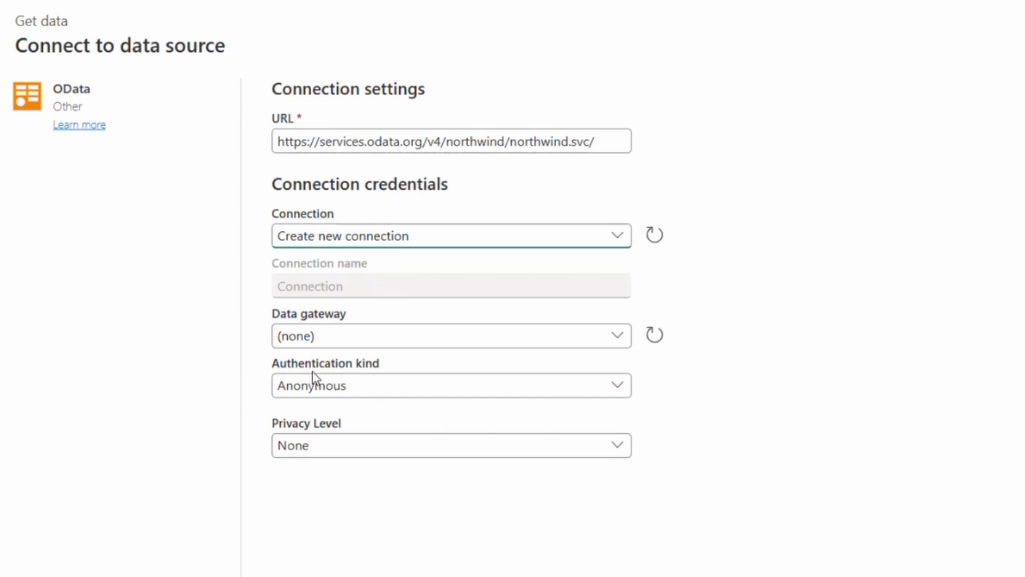
left_click(313, 389)
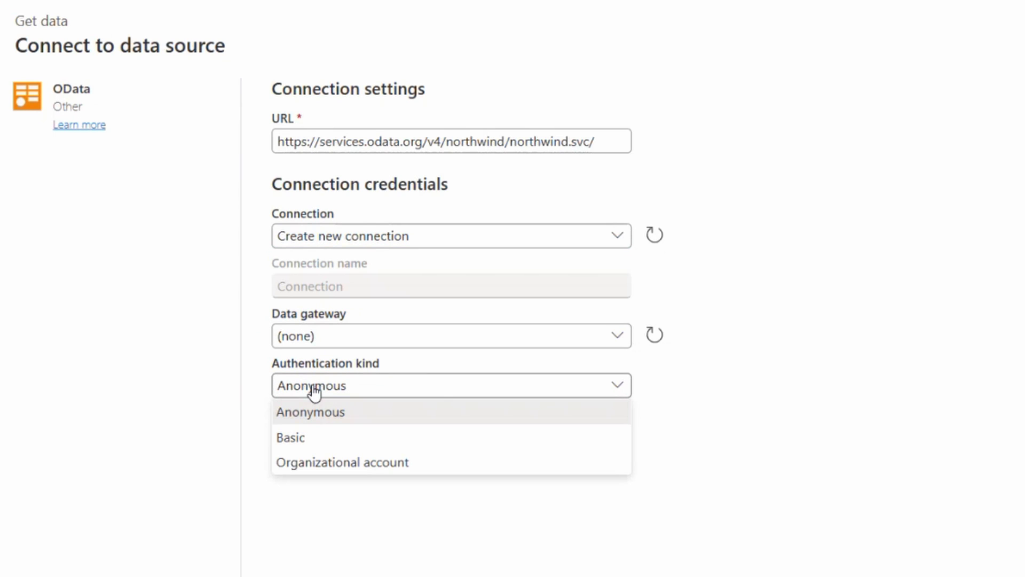
left_click(367, 416)
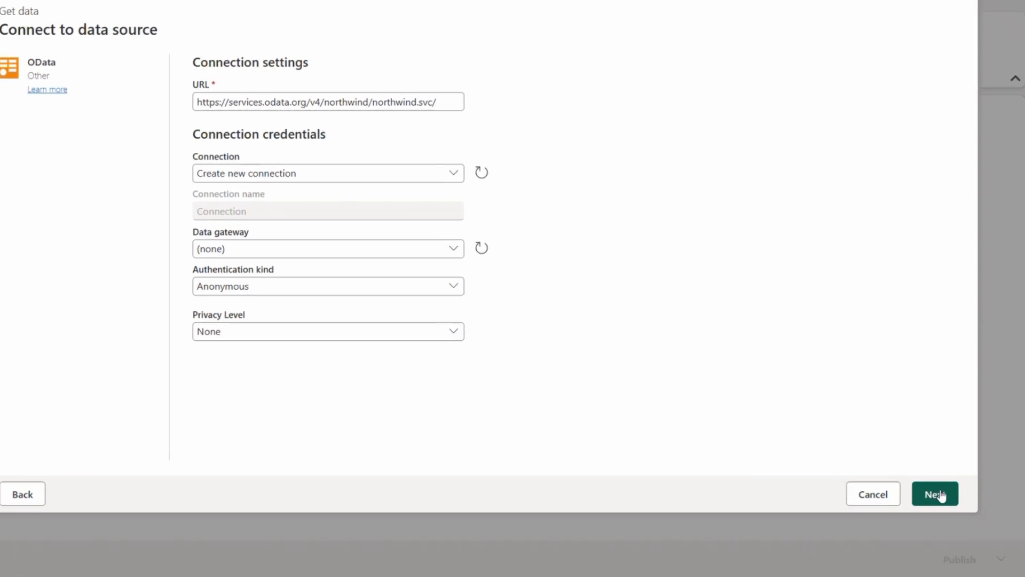
left_click(939, 495)
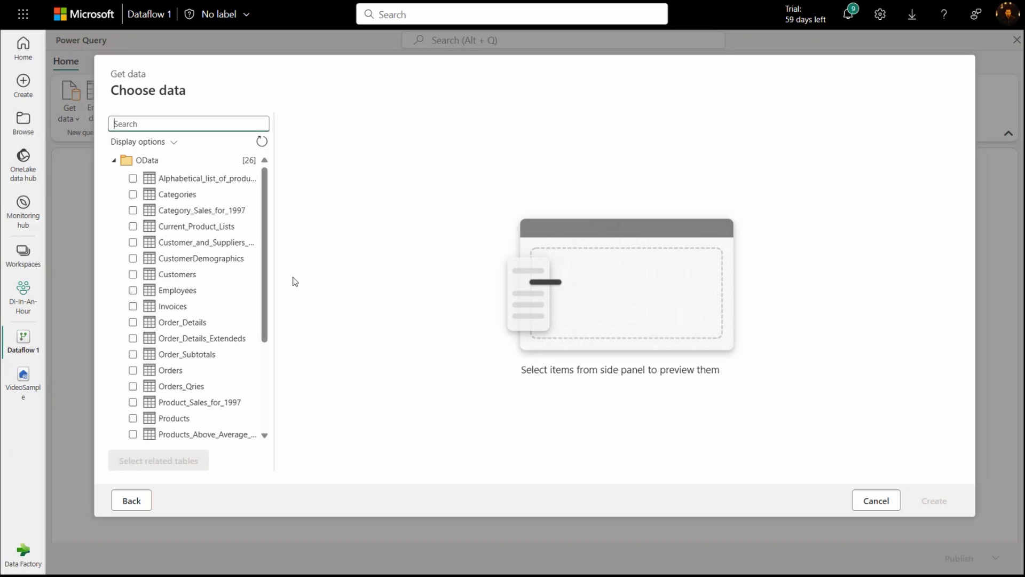
Widen the OData table list, select the Order_Details and Orders tables, and create queries from them.
left_click_drag(273, 274, 328, 257)
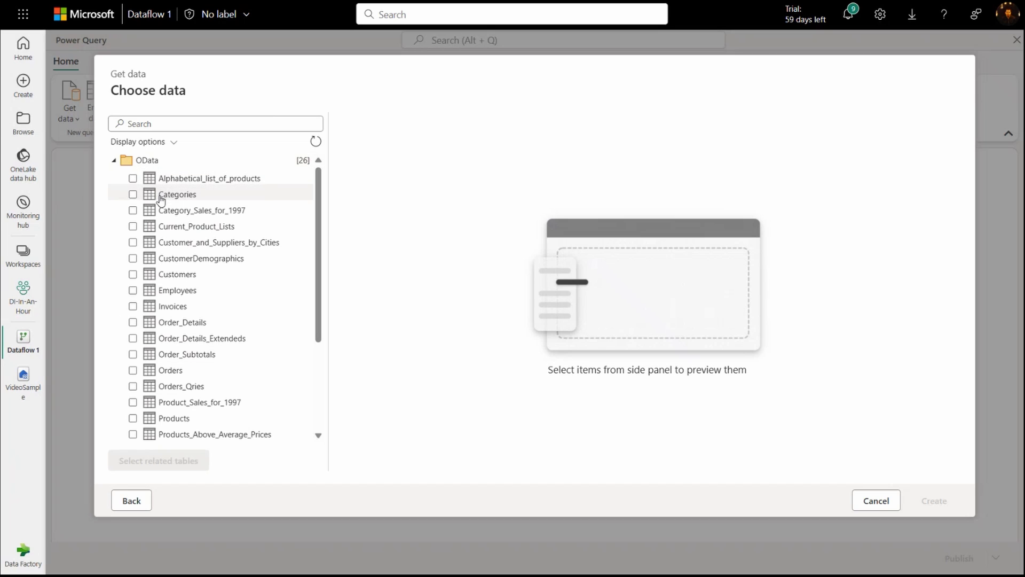
left_click(133, 321)
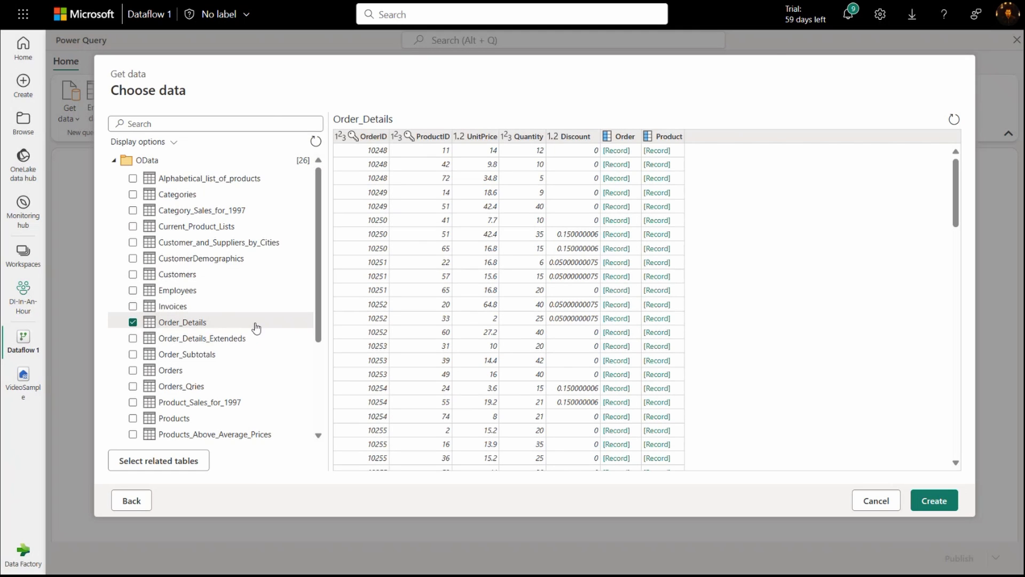
left_click(134, 372)
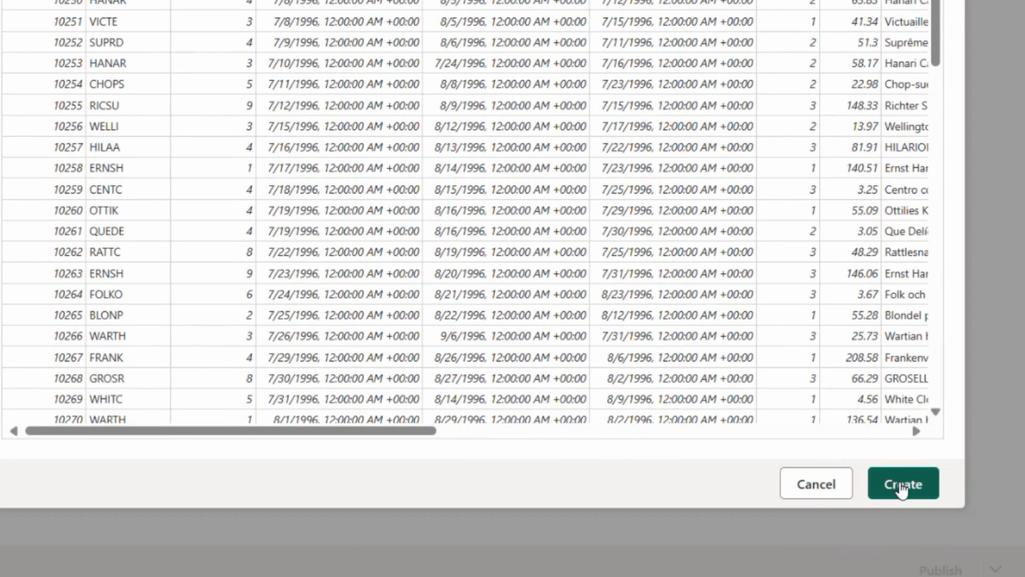
left_click(900, 486)
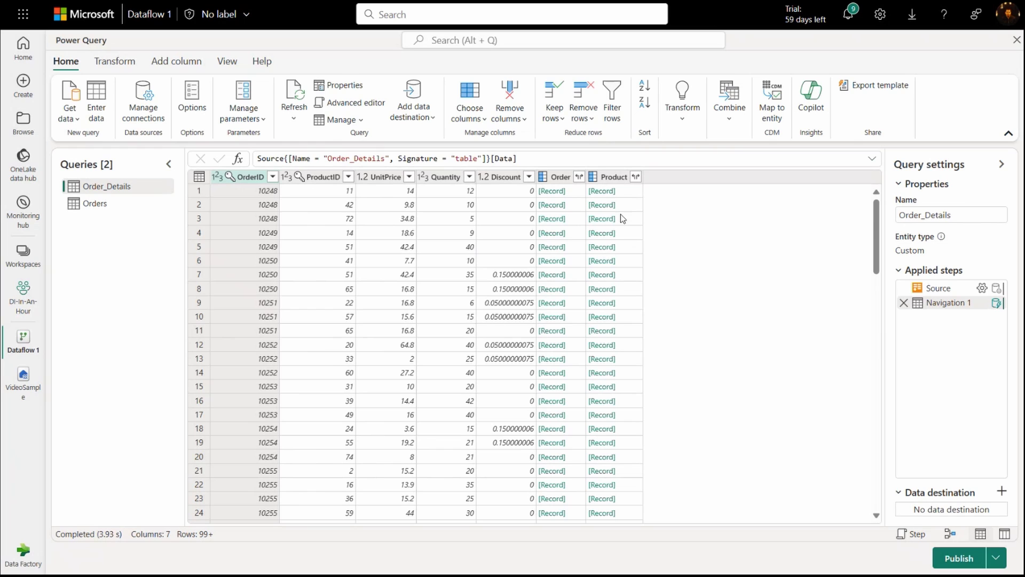
Collapse the queries list and the query settings, and show the queries in Diagram view.
left_click(167, 166)
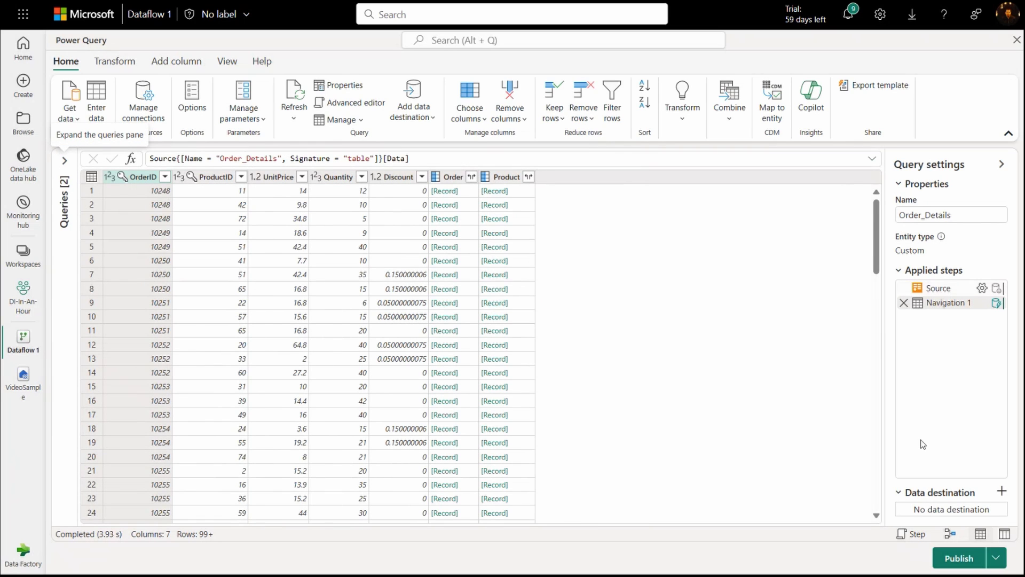
left_click(1002, 164)
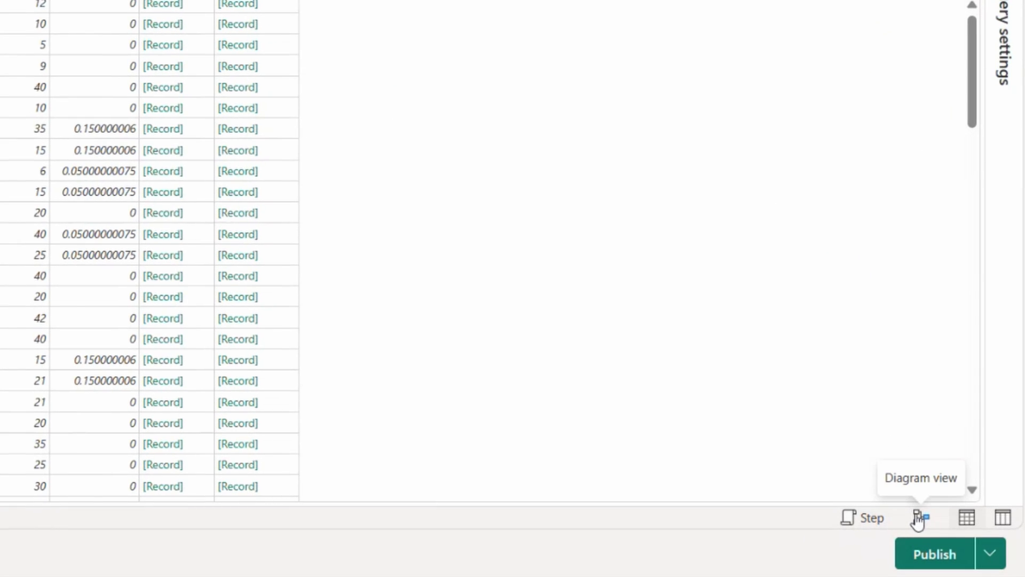
left_click(918, 518)
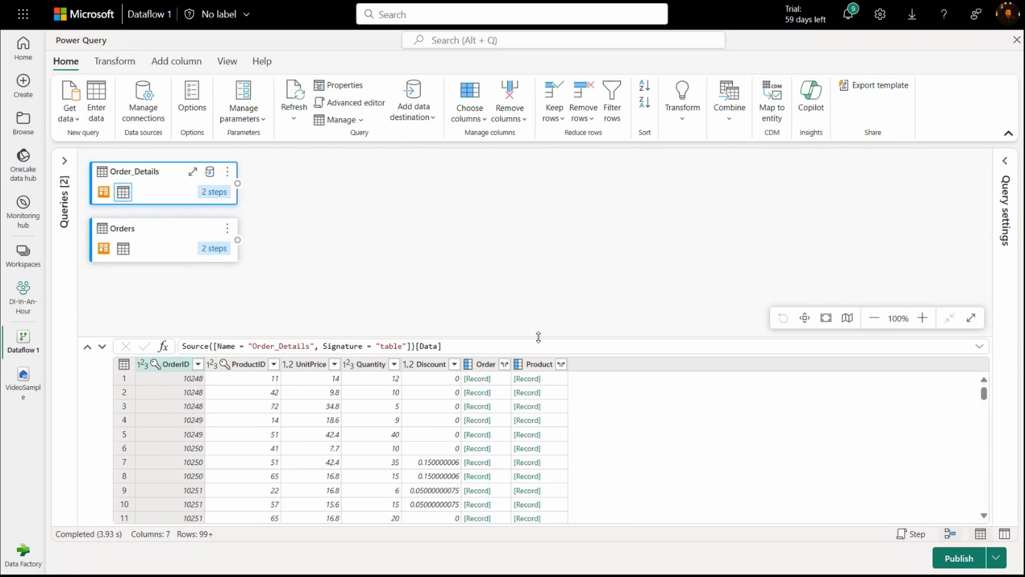
Remove the Order and Product columns from the Order_Details query.
left_click(484, 363)
left_click(542, 314, "ctrl")
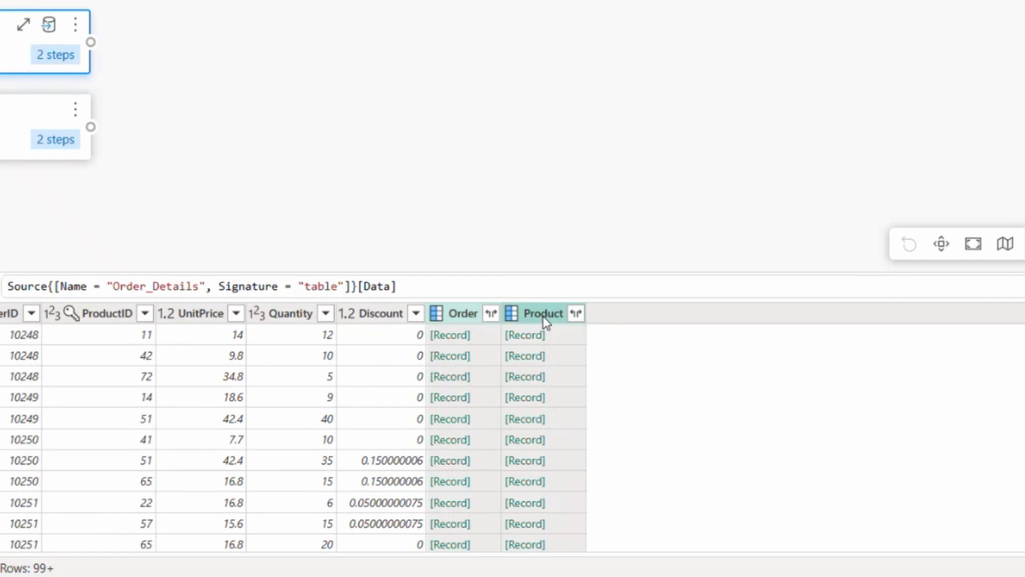
right_click(545, 319)
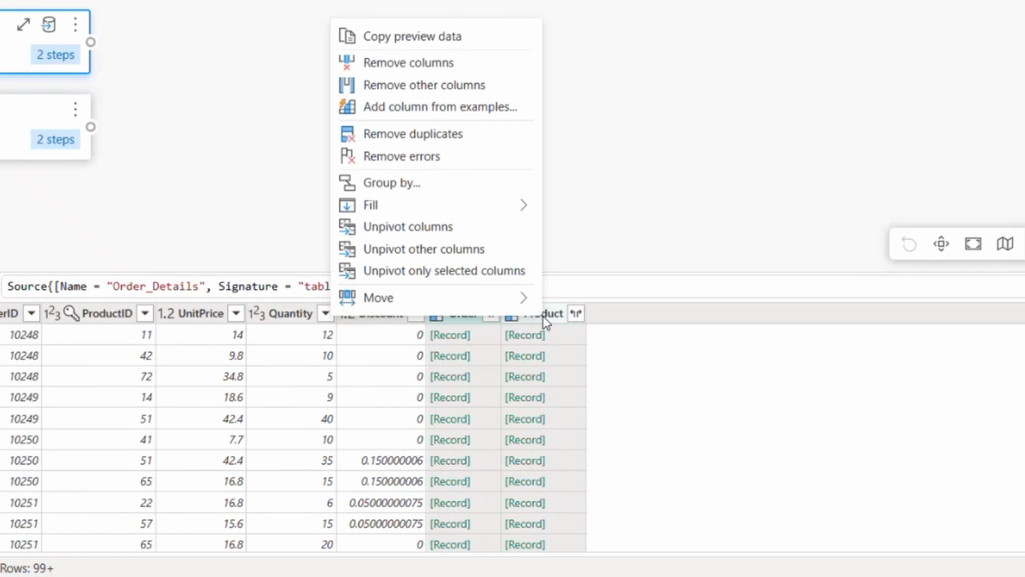
left_click(409, 63)
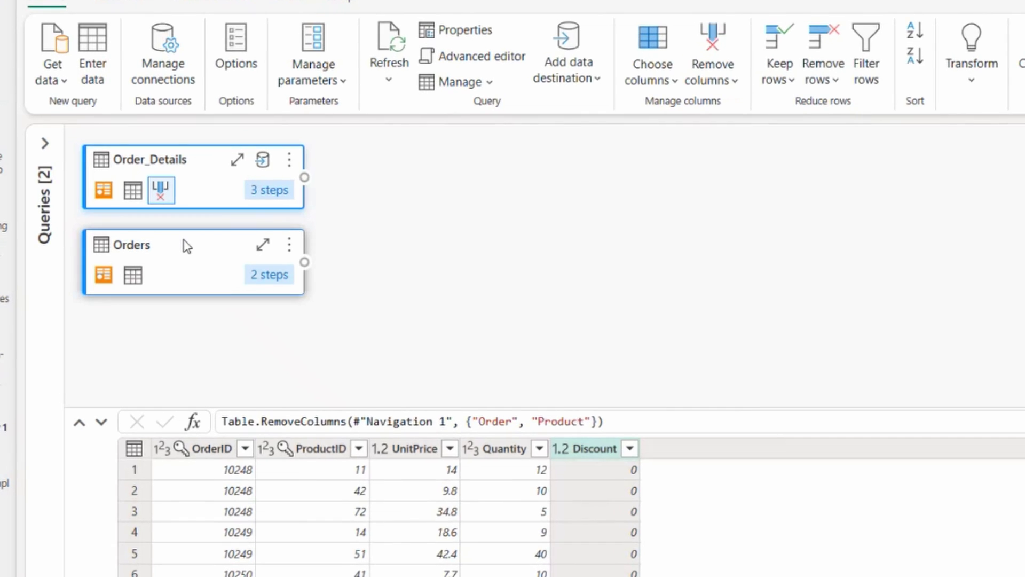
Remove the Customer, Employee, Order_Details and Shipper columns from the Orders query.
left_click(161, 229)
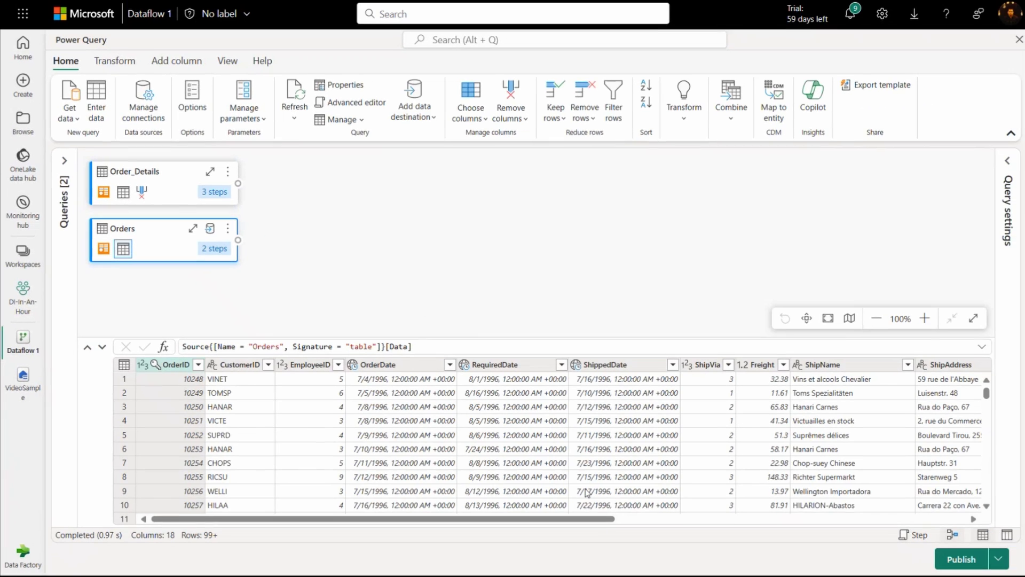
left_click_drag(587, 518, 894, 544)
left_click(762, 363)
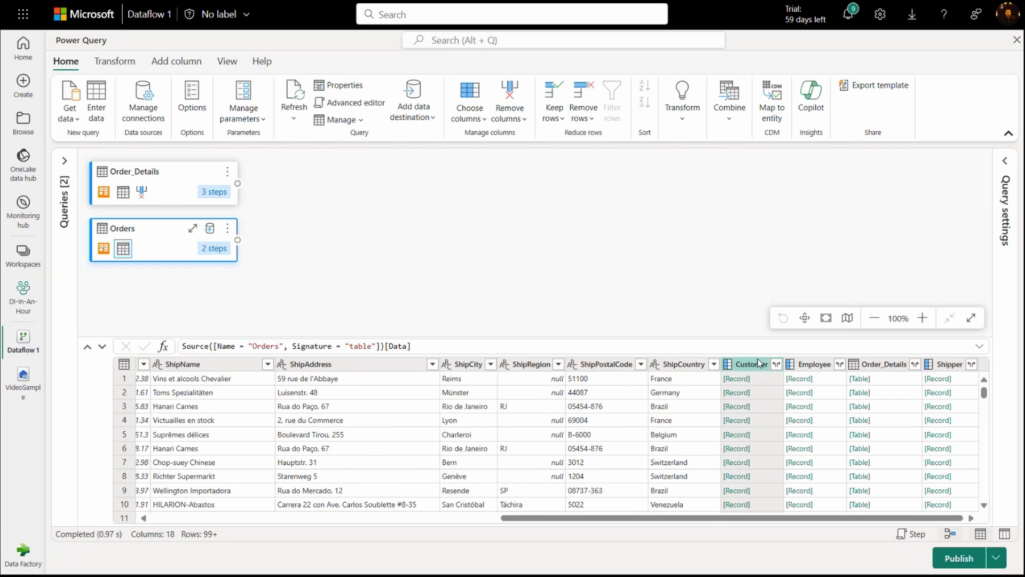
left_click(950, 365, "shift")
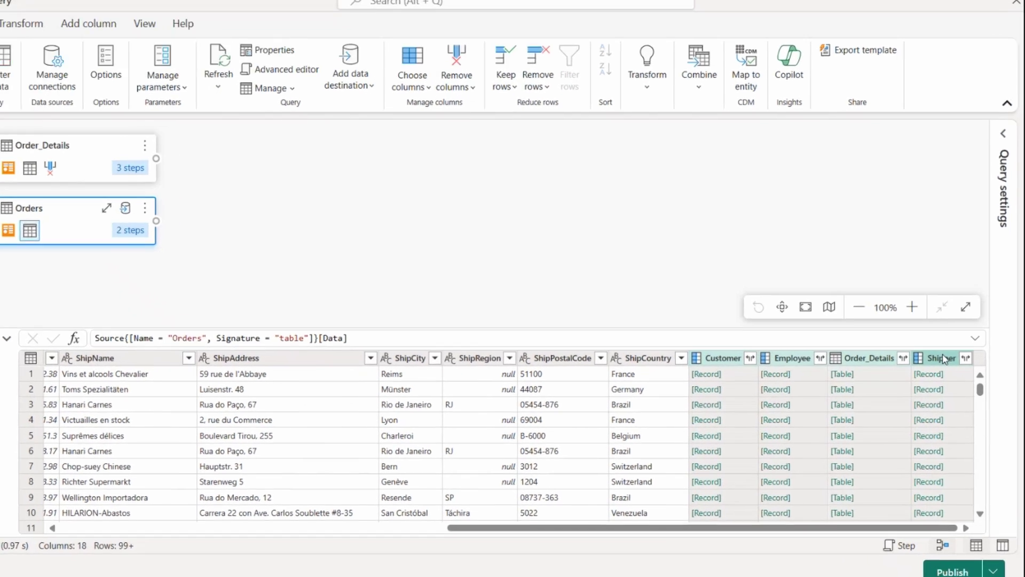
right_click(950, 365)
left_click(922, 198)
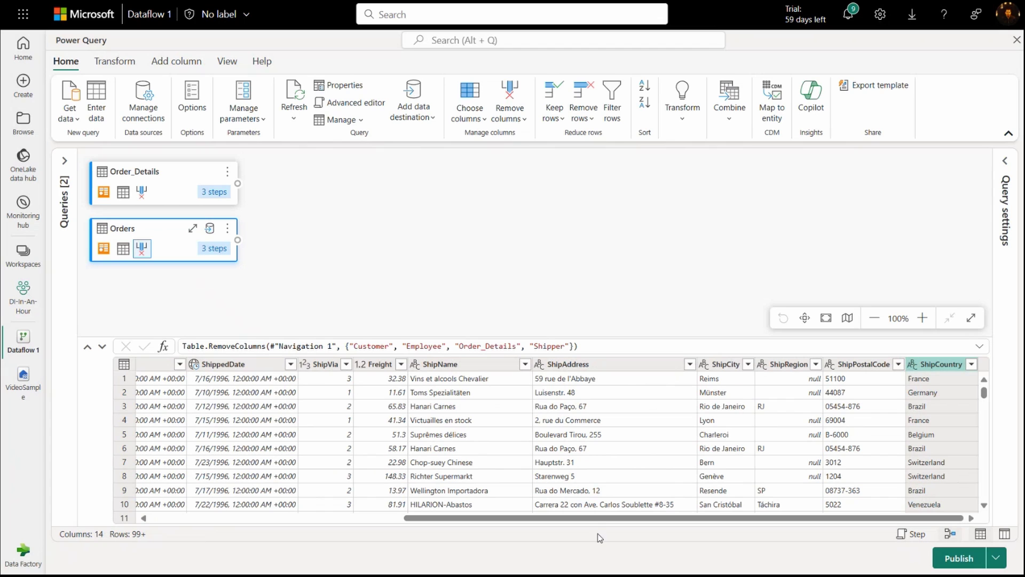
Keep only the OrderID, CustomerID, OrderDate, Freight and ShipCountry columns in the Orders query.
left_click_drag(597, 521, 334, 514)
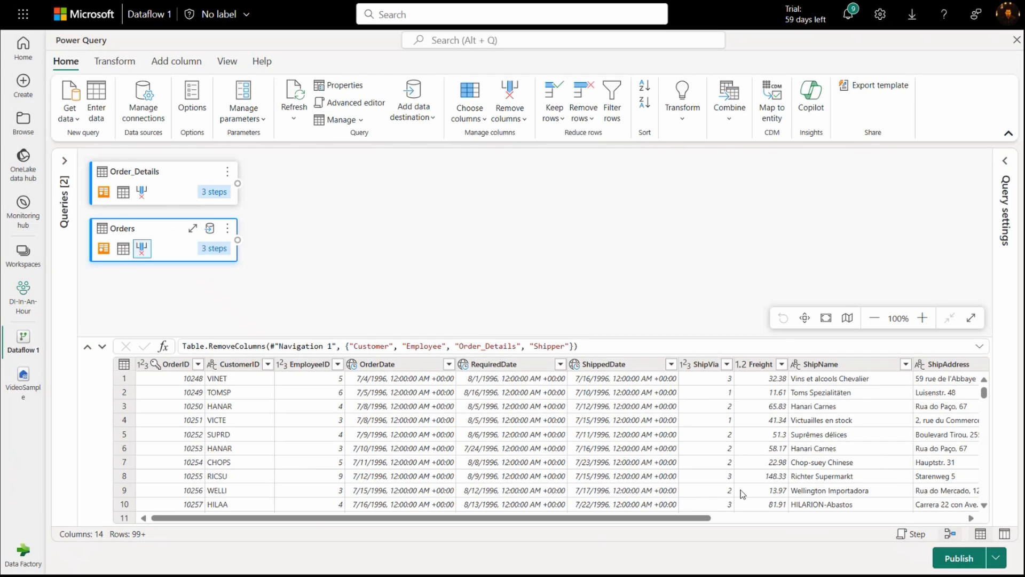
scroll(746, 493, "right", 10)
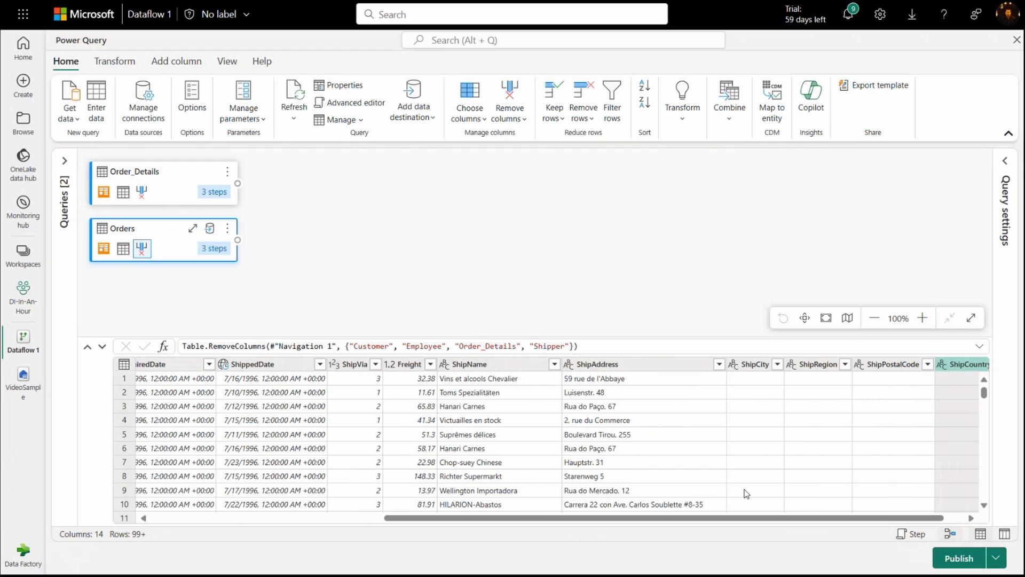
scroll(746, 493, "left", 10)
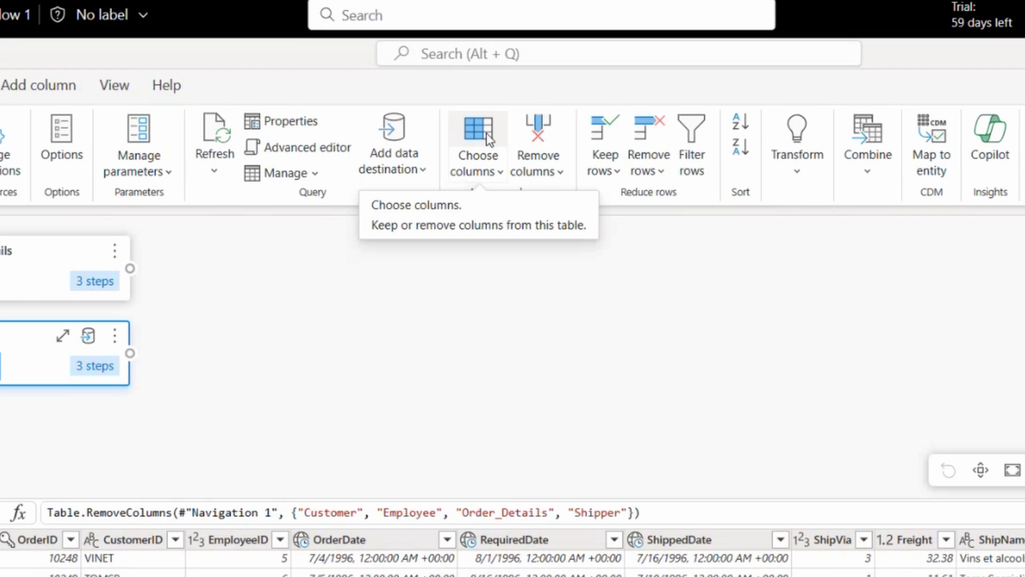
left_click(483, 117)
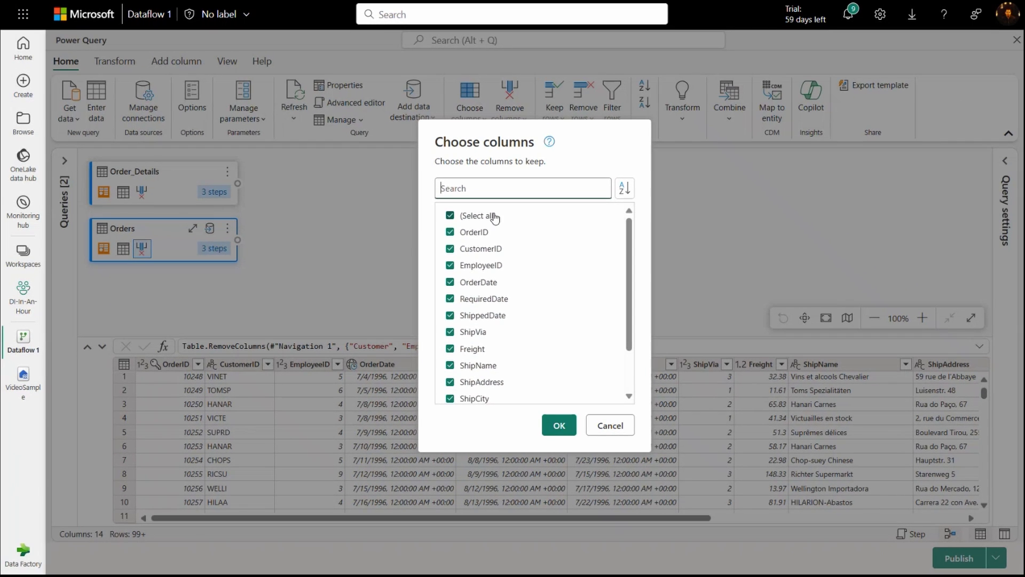
left_click(483, 215)
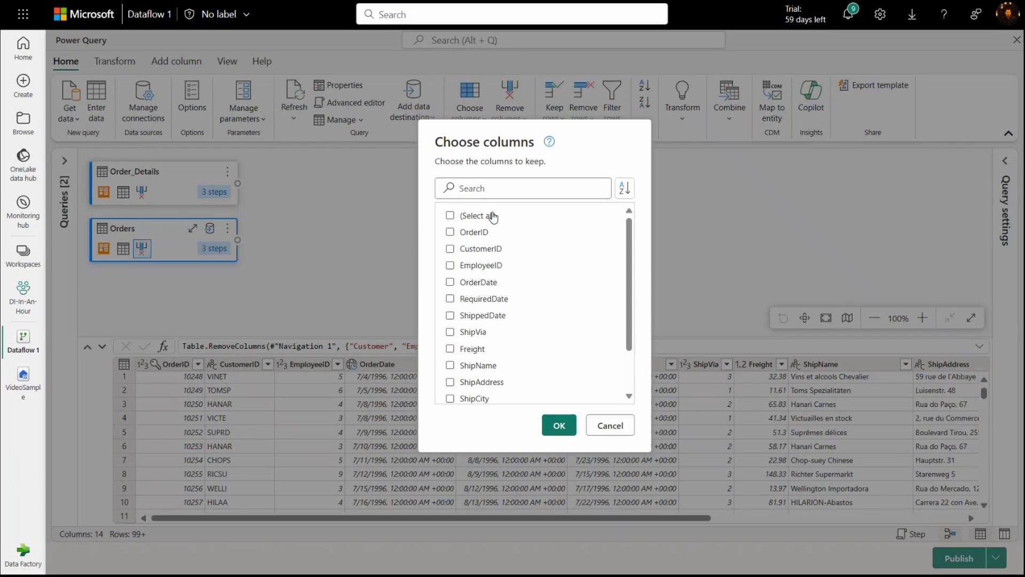
left_click(479, 231)
left_click(481, 250)
scroll(520, 334, "down", 2)
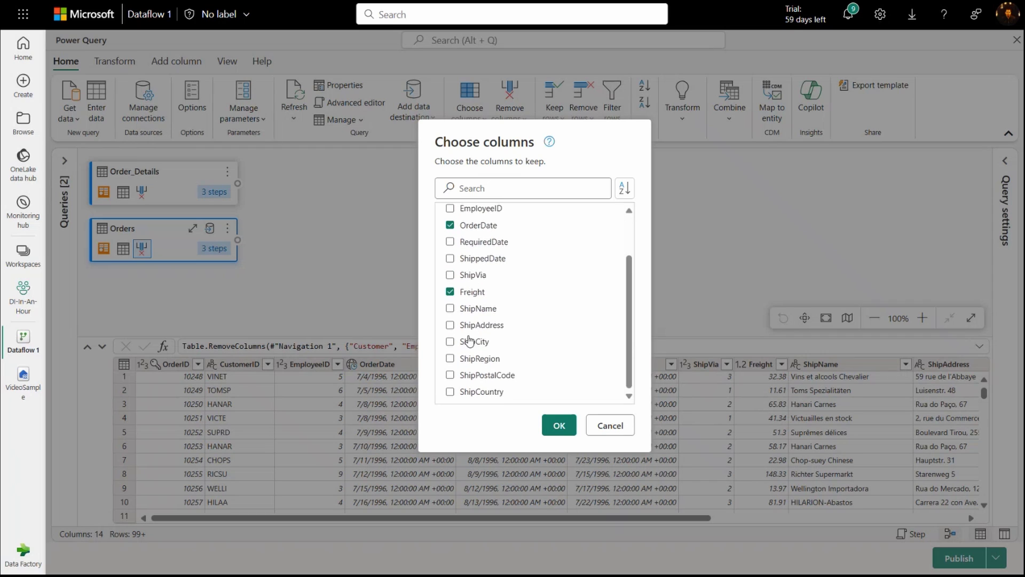
left_click(450, 392)
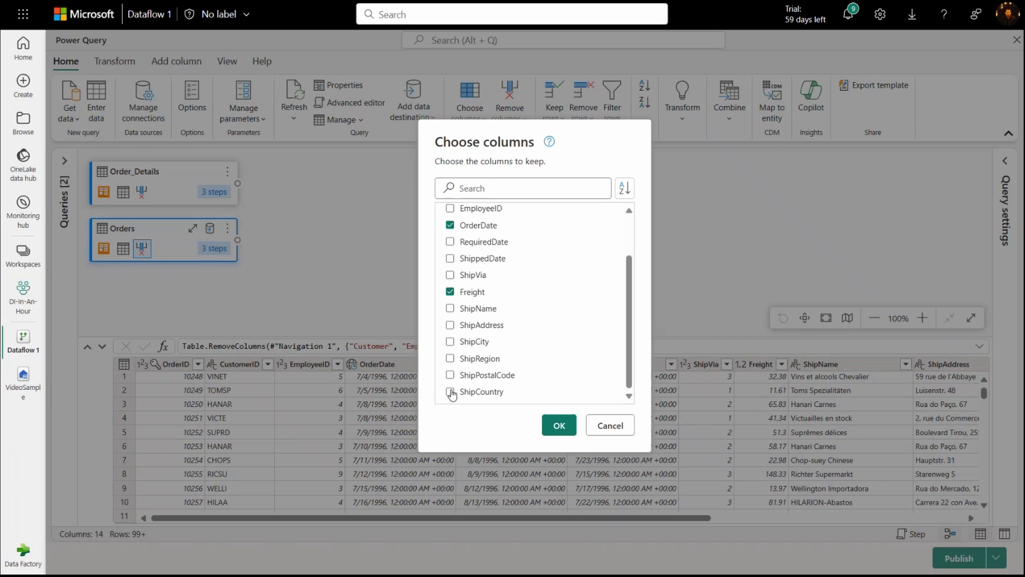
left_click(552, 423)
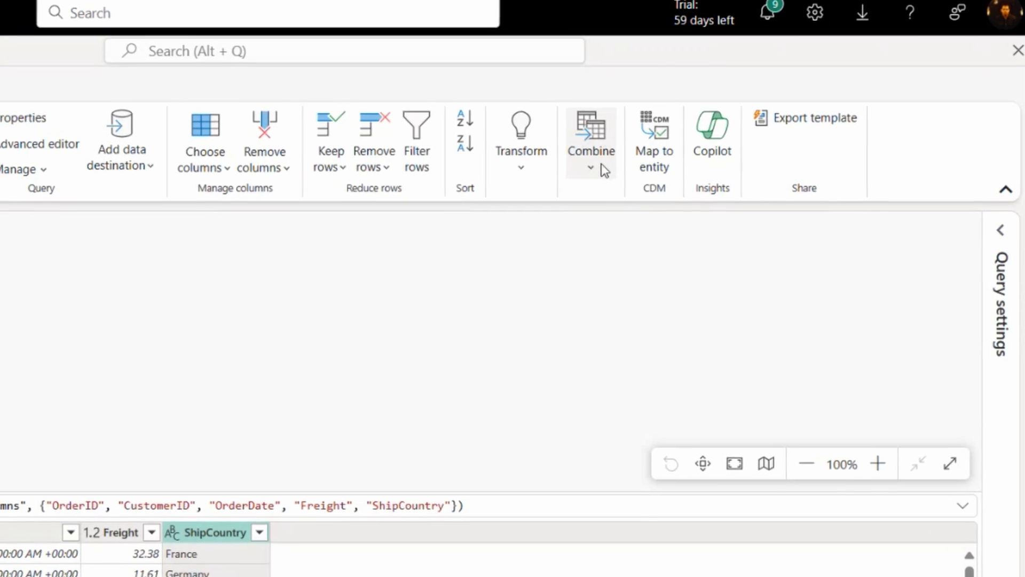
Start merging queries as a new query, with Orders as the left table and Order_Details as the right table.
left_click(604, 170)
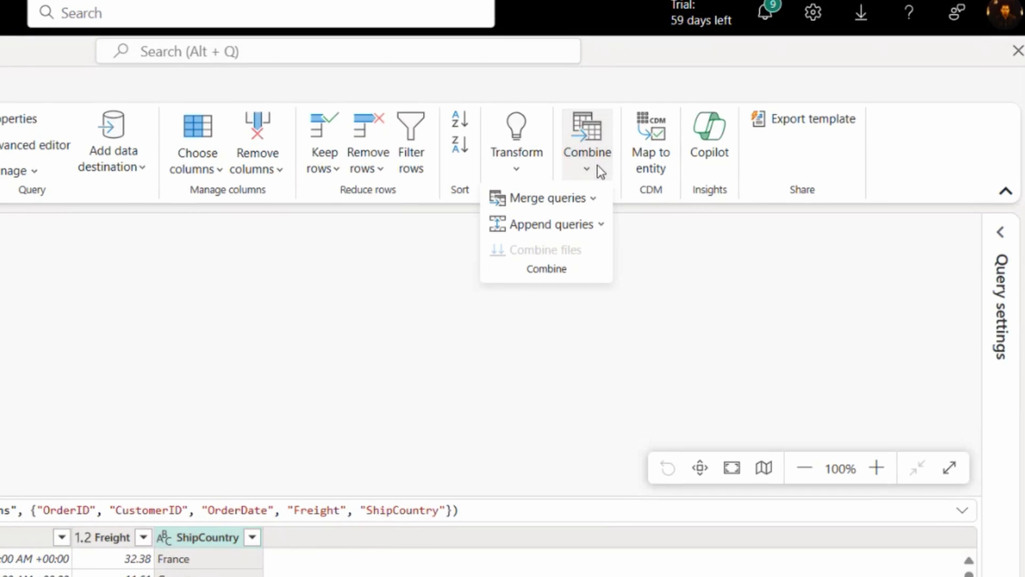
left_click(591, 200)
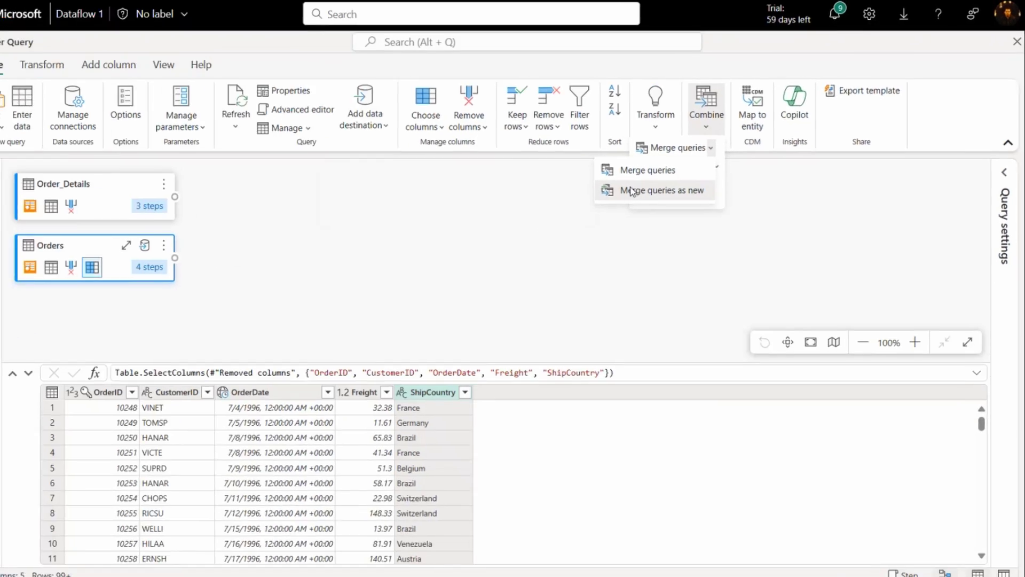
left_click(483, 259)
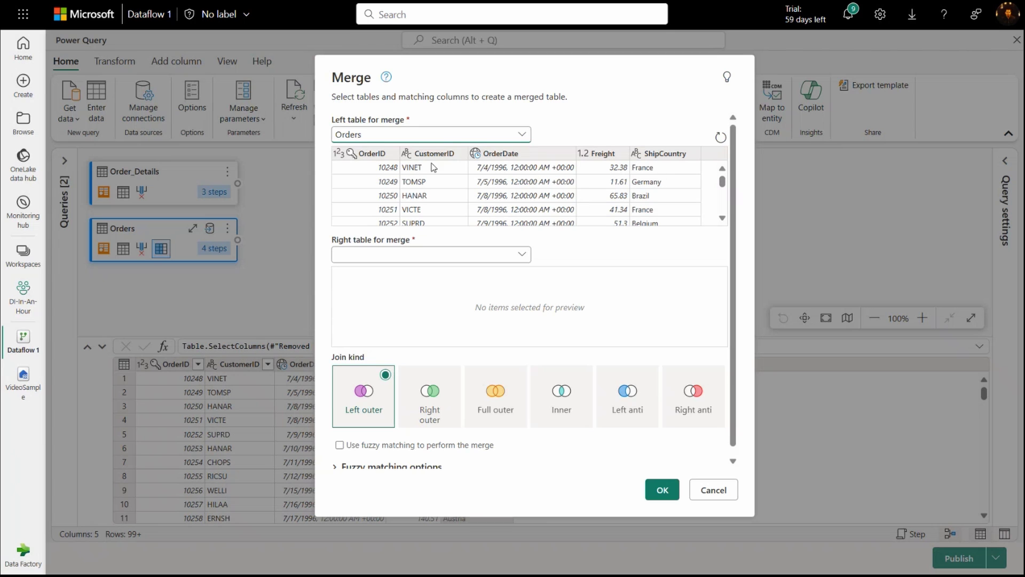
left_click_drag(547, 56, 580, 52)
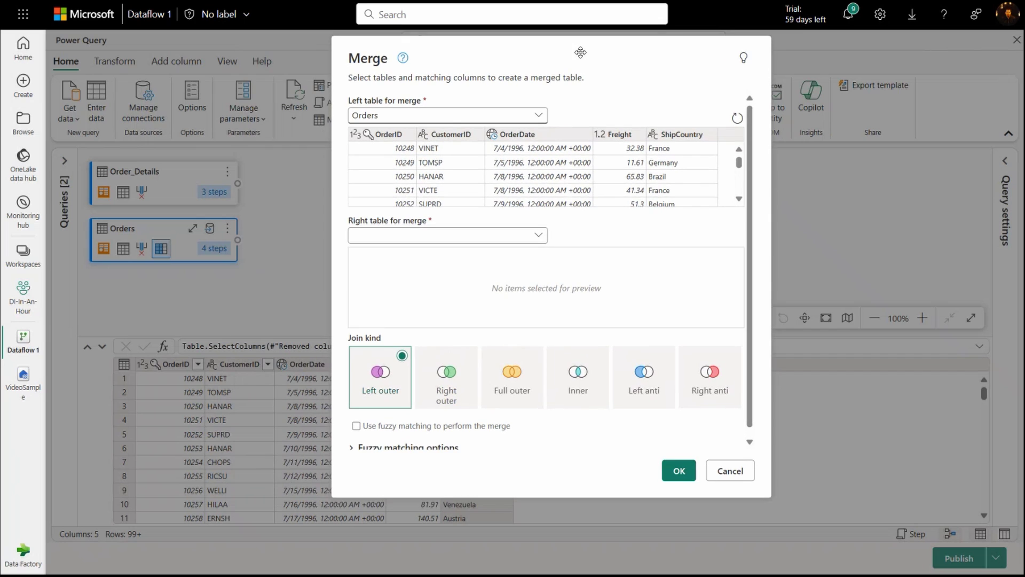
left_click(432, 237)
left_click(419, 255)
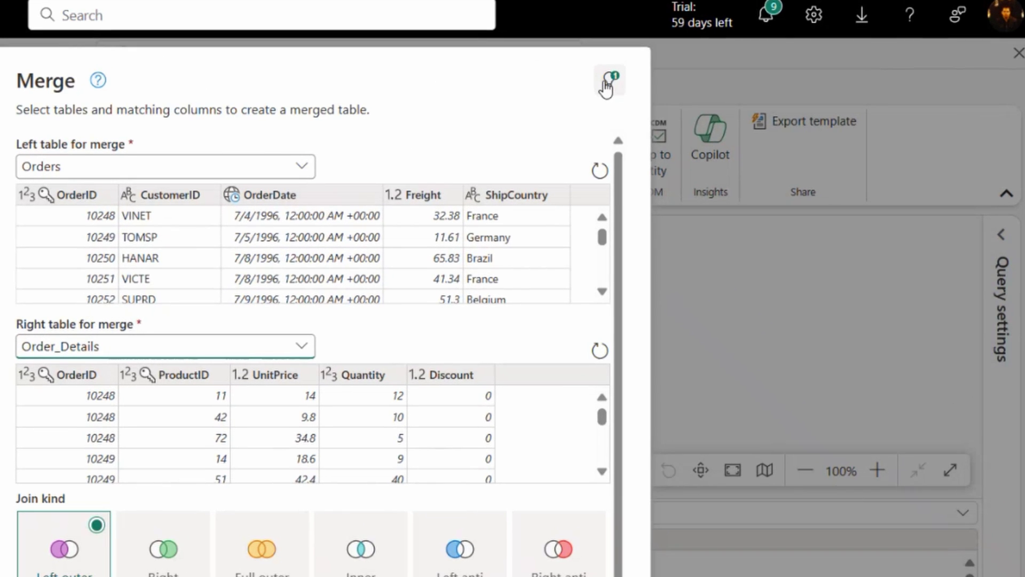
Match the two tables using the suggested OrderID column pair and create the left outer merge.
left_click(608, 83)
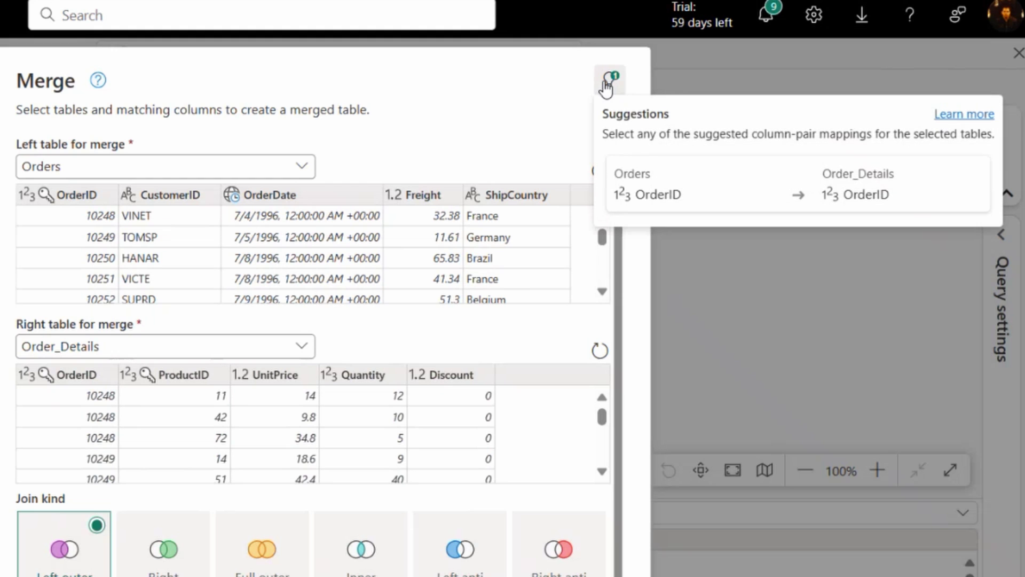
left_click(899, 182)
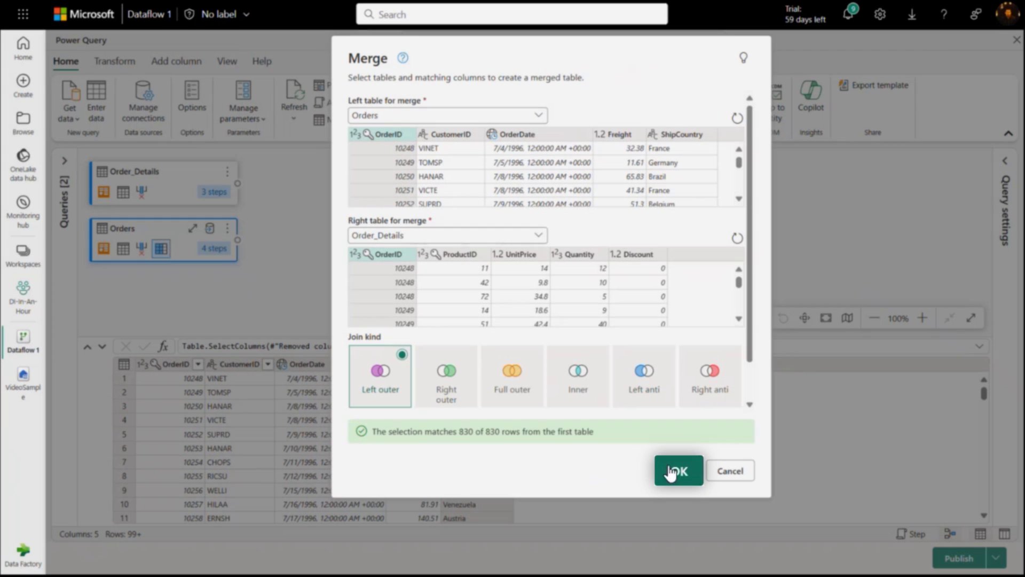
left_click(672, 470)
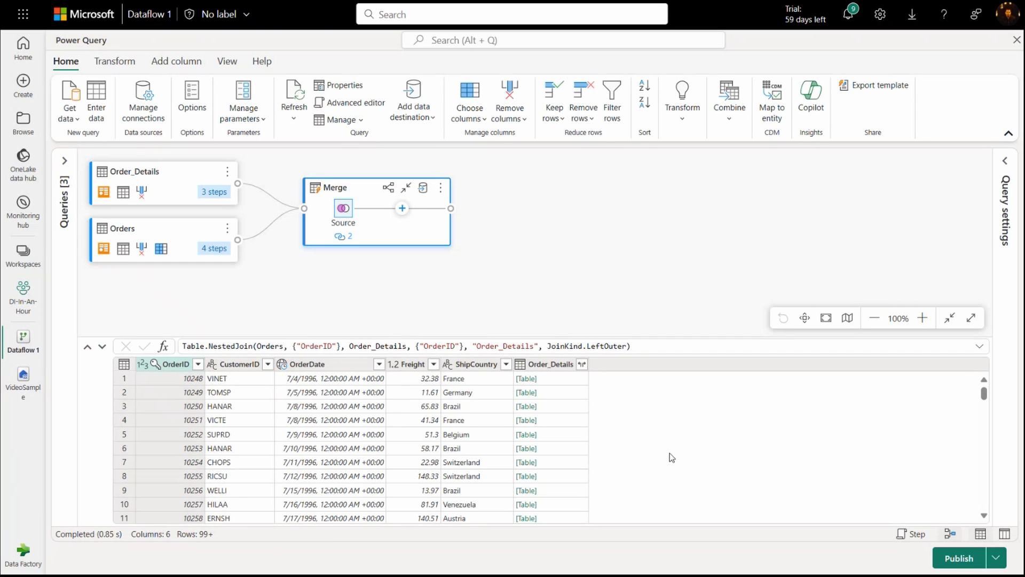
Expand the merged Order_Details column to ProductID, UnitPrice, Quantity and Discount, without the original column name as prefix.
left_click(582, 364)
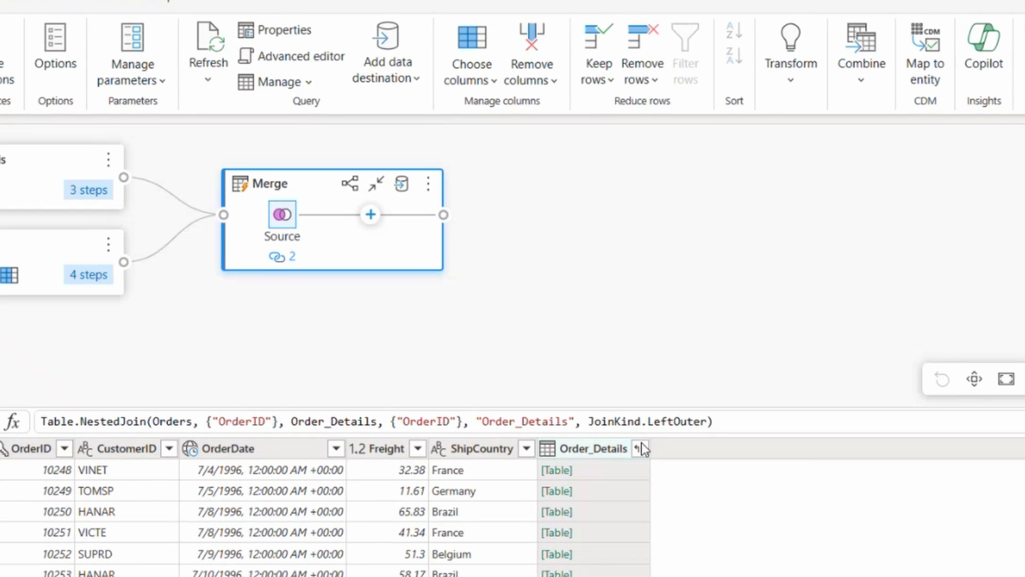
left_click(640, 448)
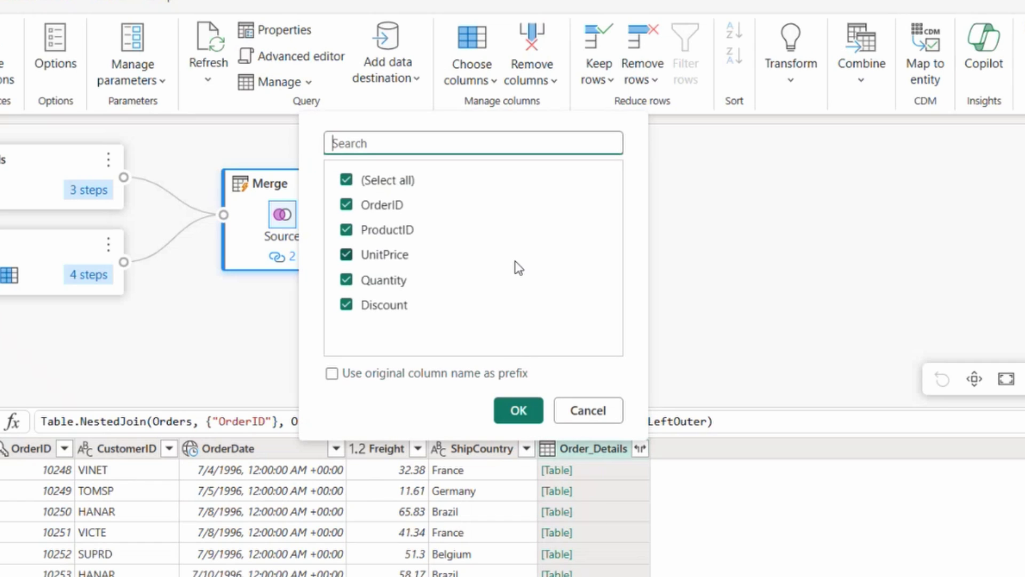
left_click(395, 183)
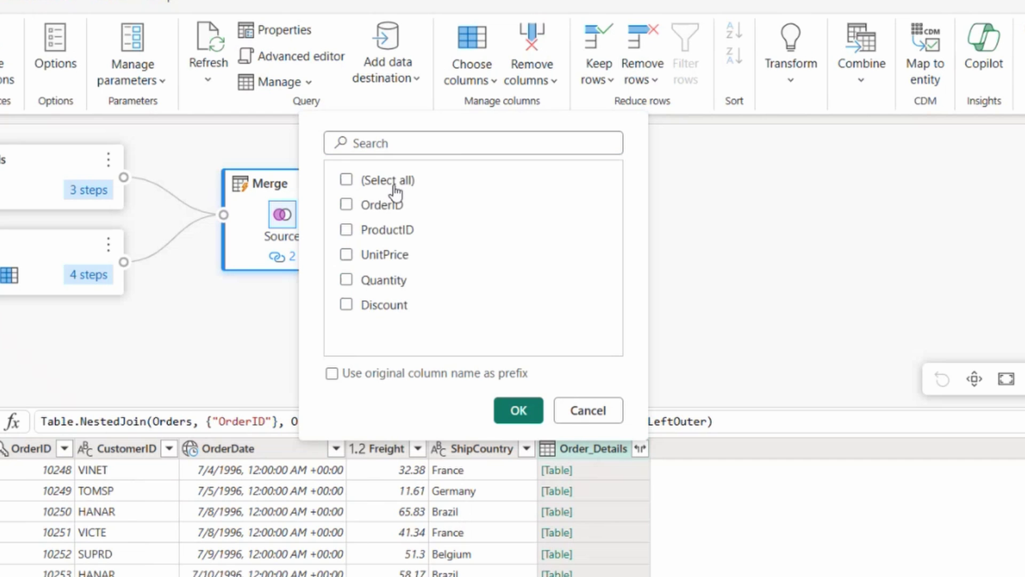
left_click(375, 229)
left_click(375, 258)
left_click(374, 280)
left_click(372, 309)
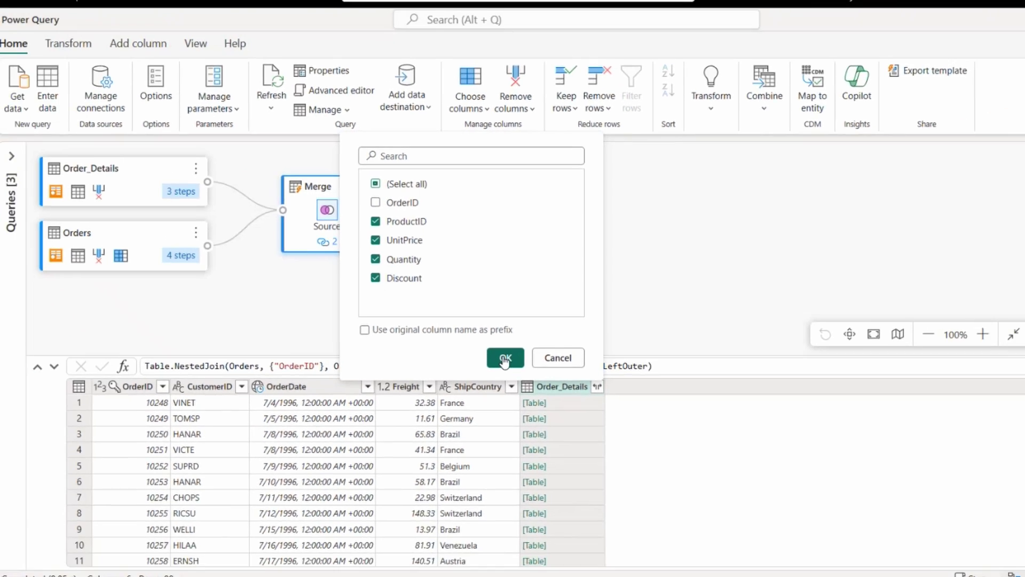
left_click(516, 409)
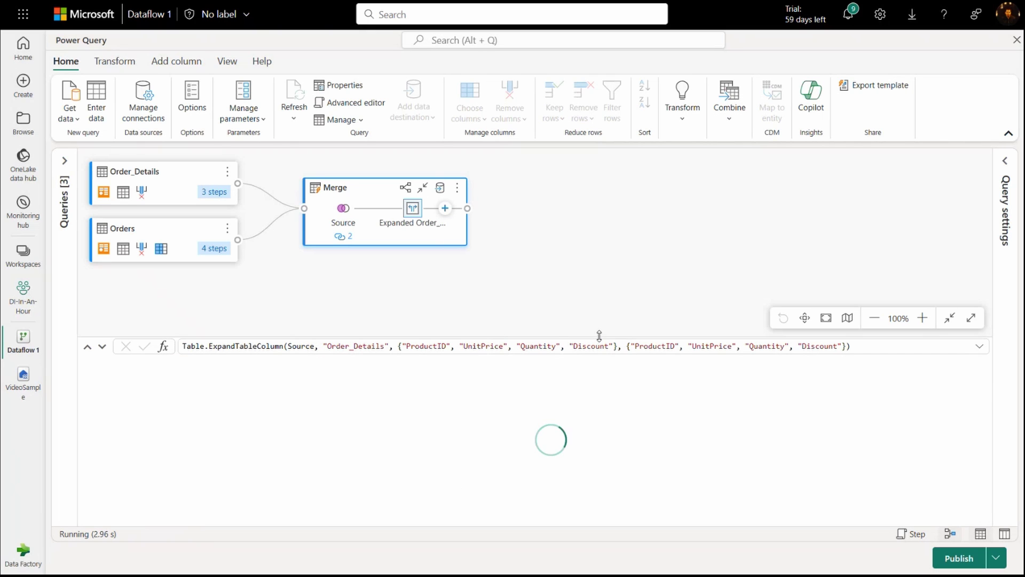
Enlarge the data preview and inspect cells in the expanded ProductID, UnitPrice and Quantity columns.
left_click_drag(599, 335, 604, 288)
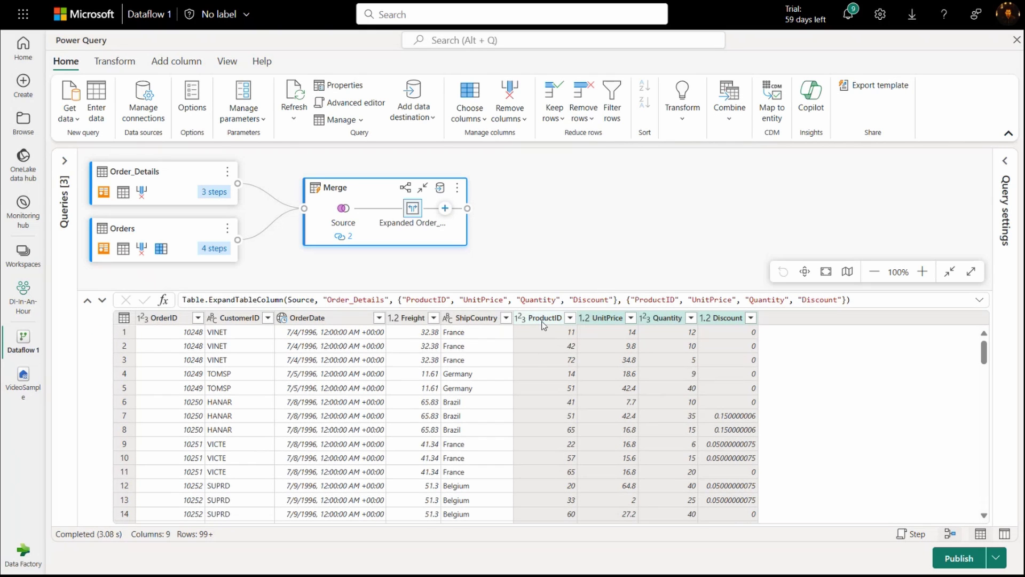
left_click(542, 345)
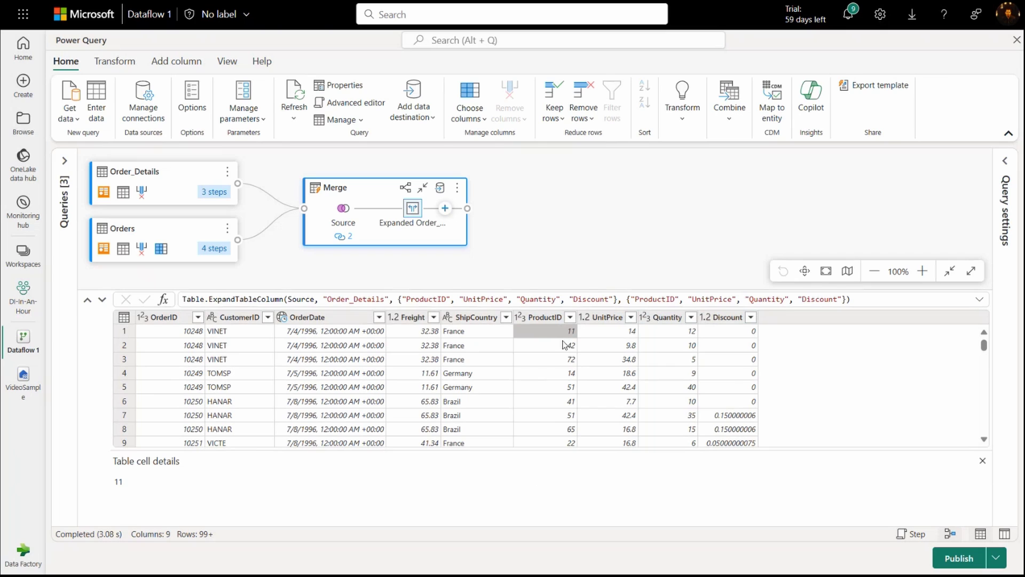
left_click(607, 344)
left_click(656, 345)
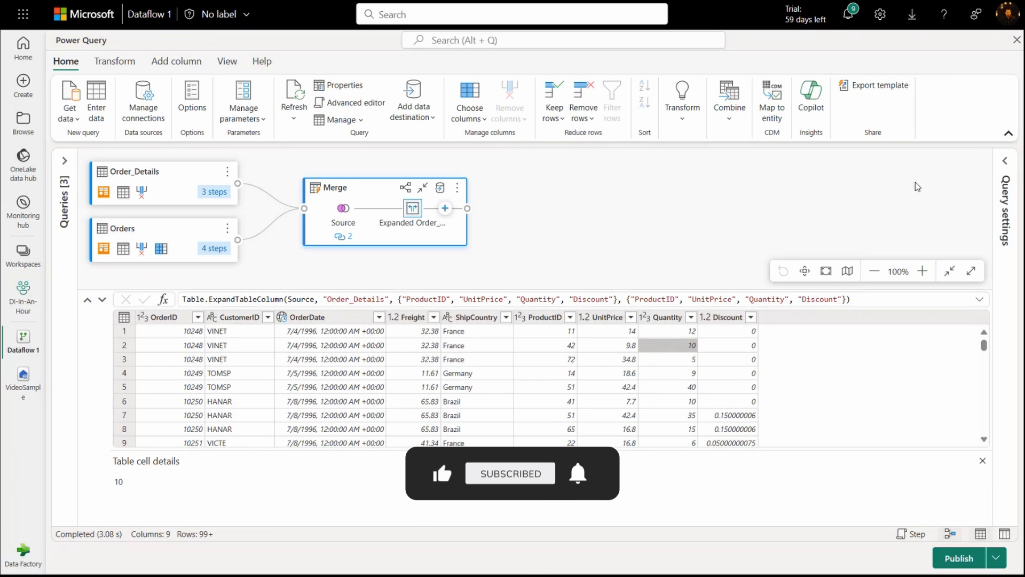
Show the query settings and rename the Merge query as CompiledOrders.
left_click(1007, 162)
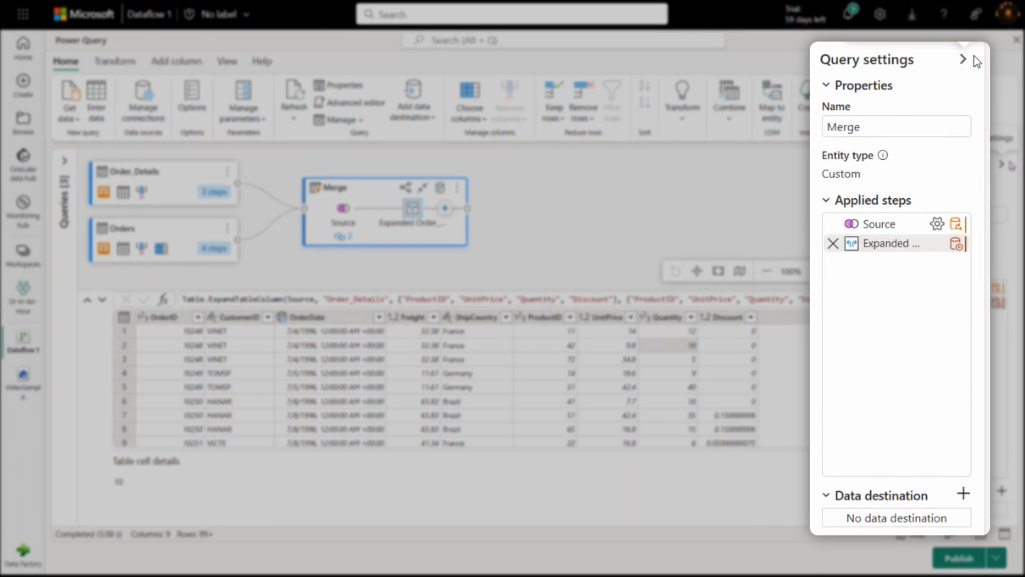
left_click(899, 123)
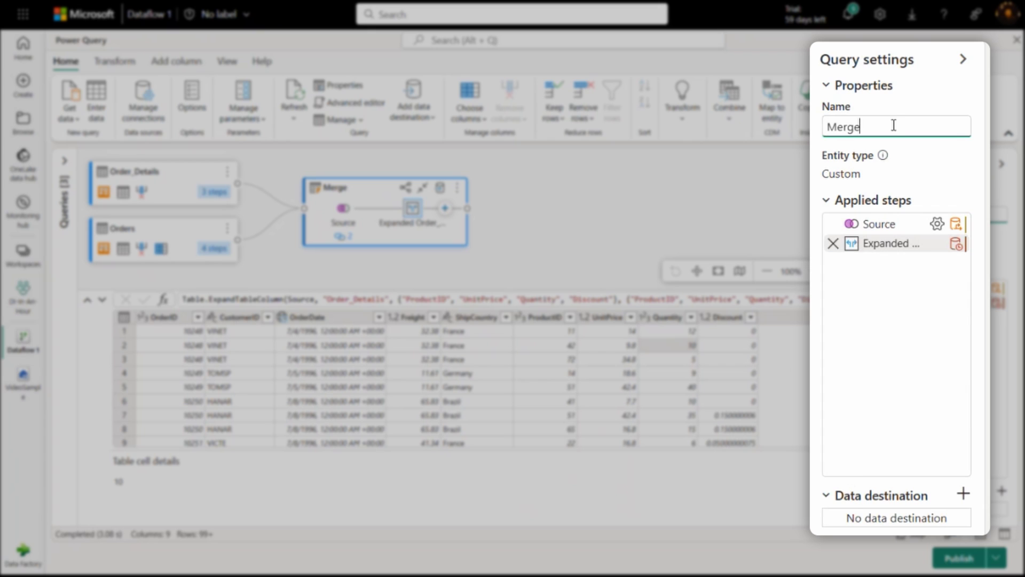
left_click_drag(894, 125, 810, 127)
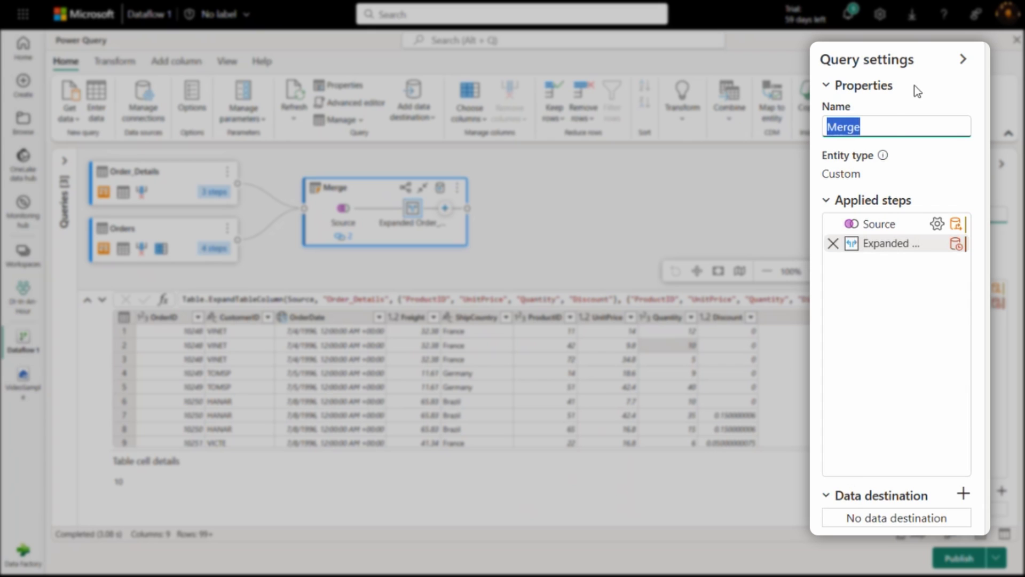
type("Compiled")
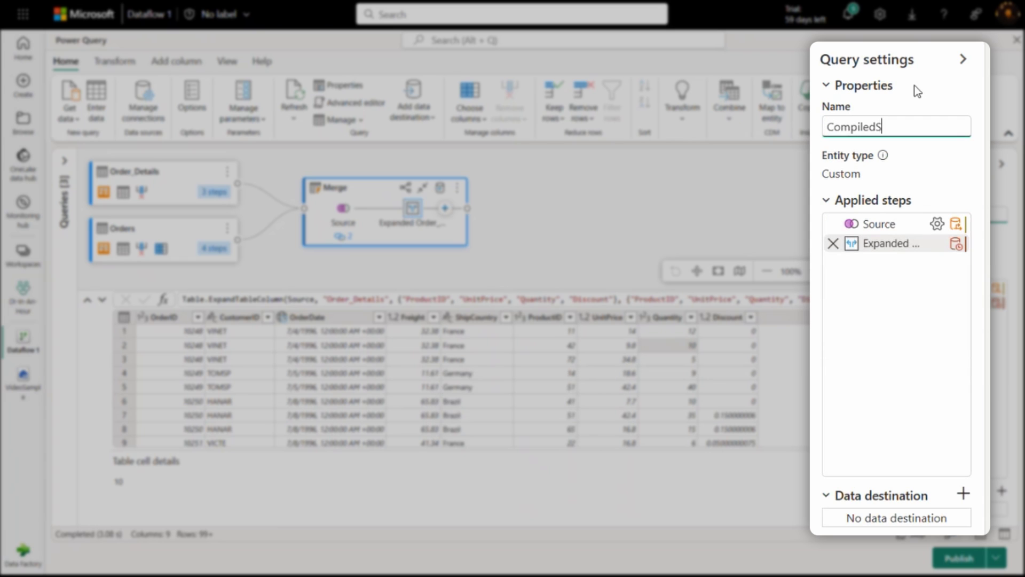
type("Orders")
left_click(914, 86)
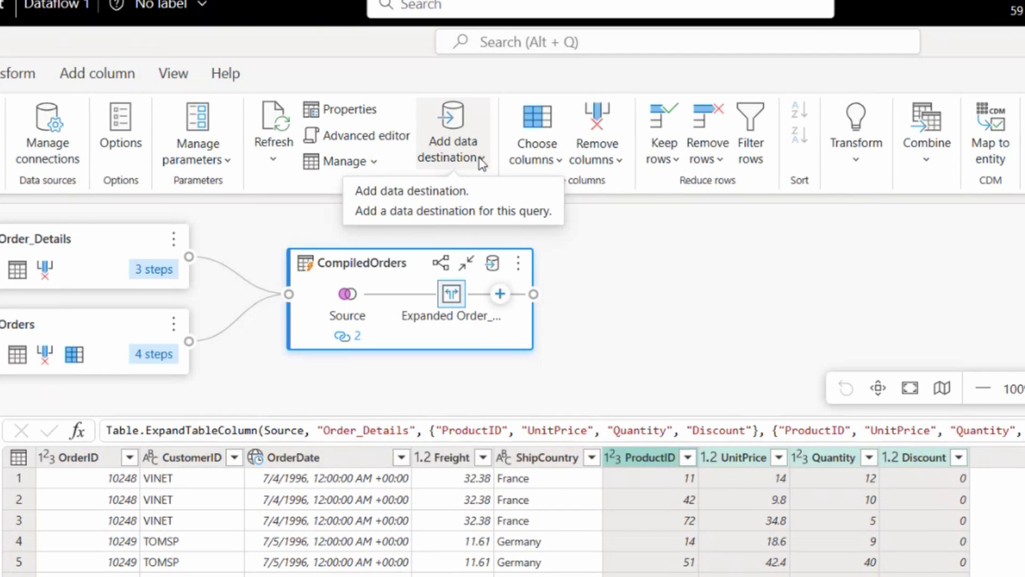
Add a Lakehouse data destination to the CompiledOrders query, using the existing Lakehouse connection.
left_click(481, 160)
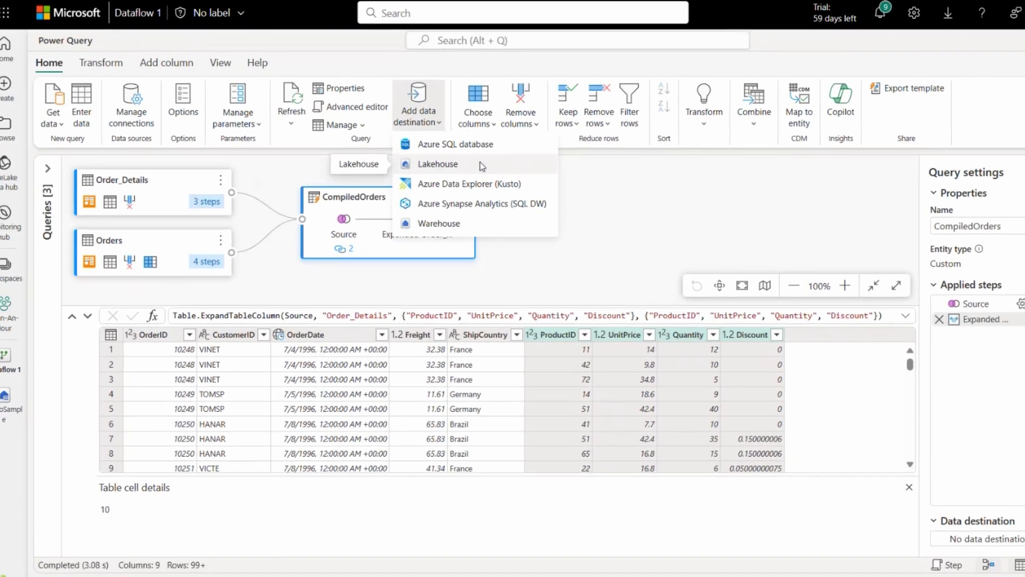
left_click(540, 217)
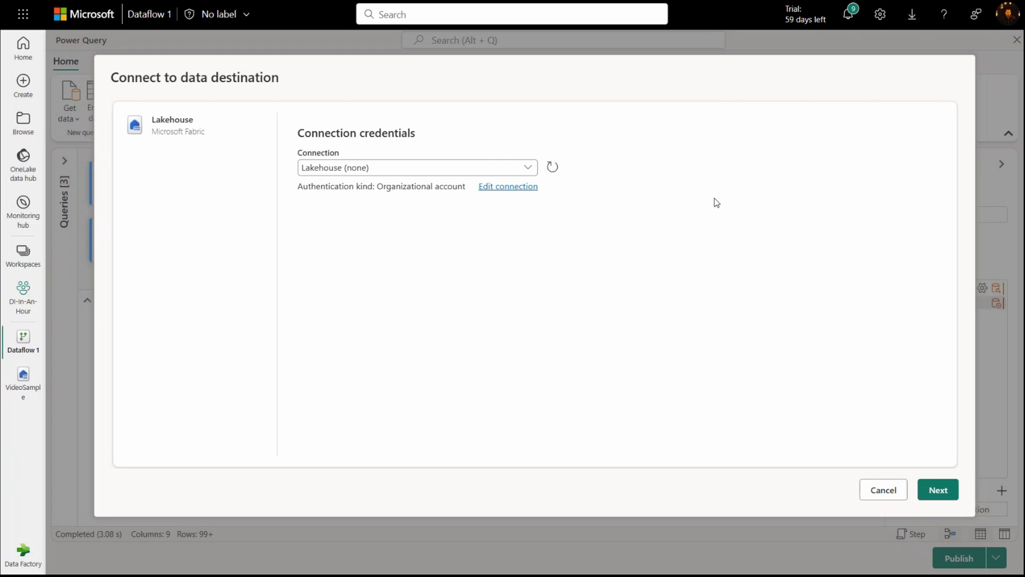
left_click(938, 489)
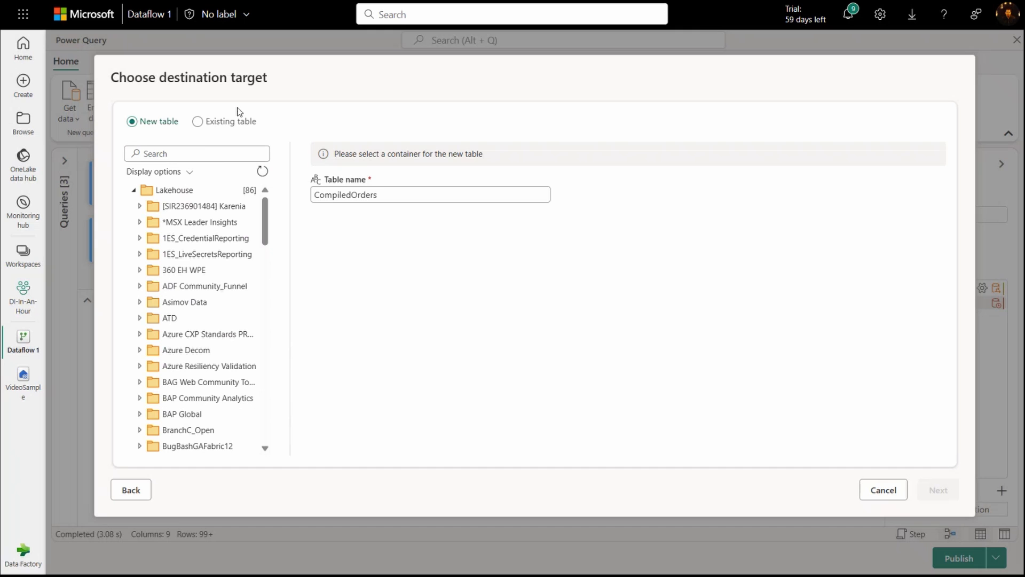
Target a new table named CompiledOrders in the VideoSample lakehouse of the DI-In-An-Hour workspace, filtering the destination list by "DI-".
left_click(198, 153)
type("video")
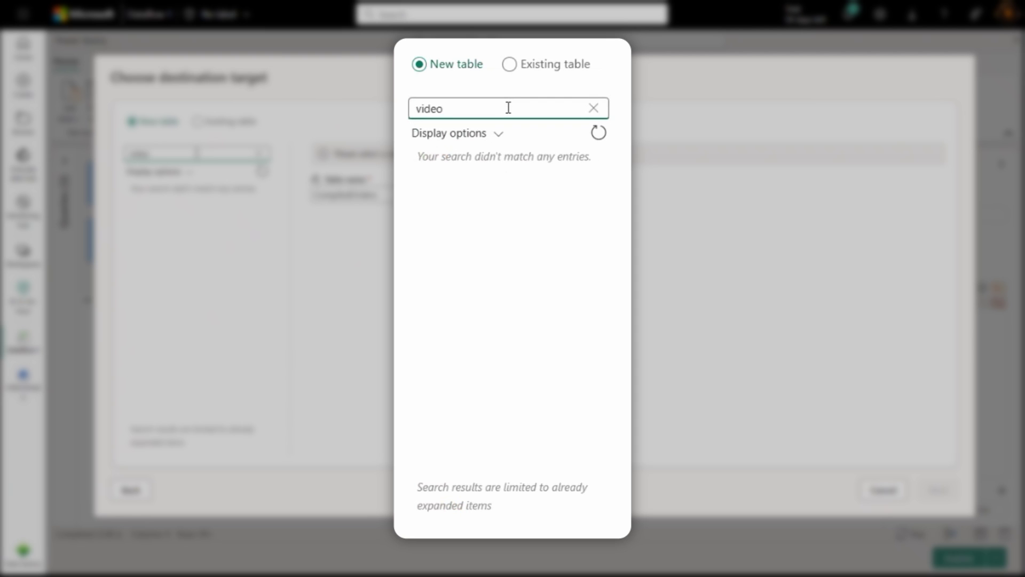
double_click(508, 108)
type("DI-")
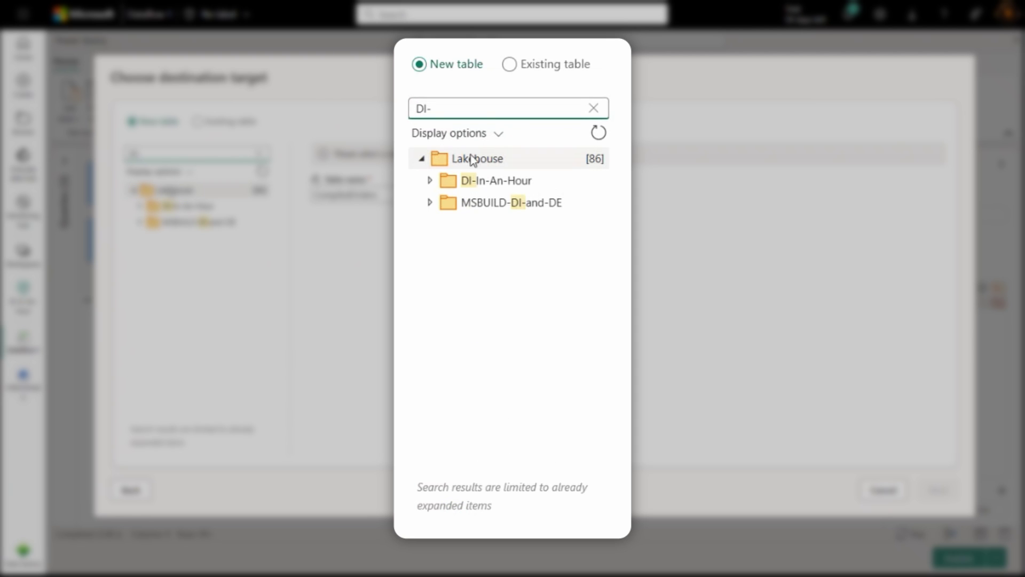
left_click(430, 180)
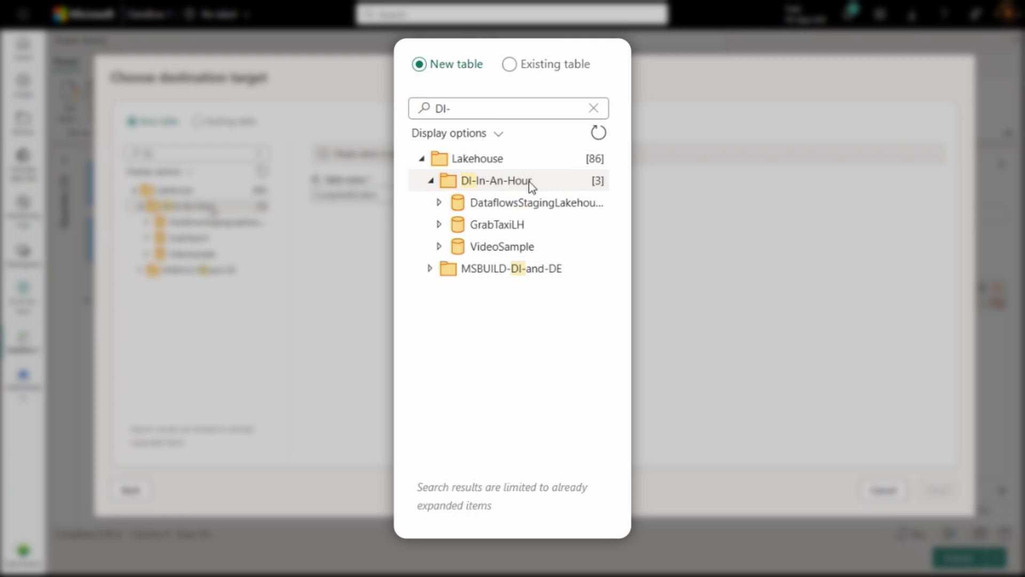
left_click(469, 251)
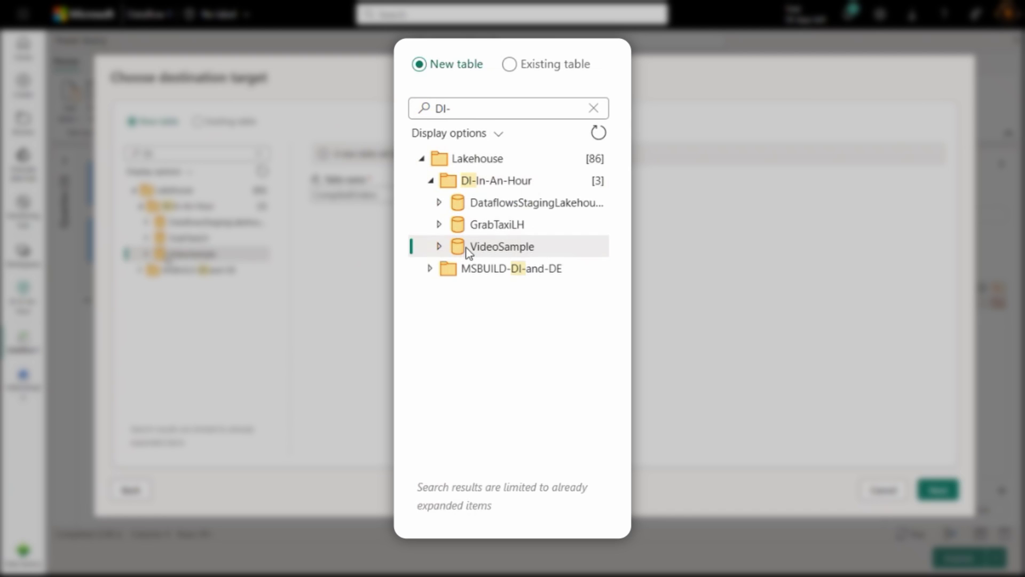
left_click(439, 246)
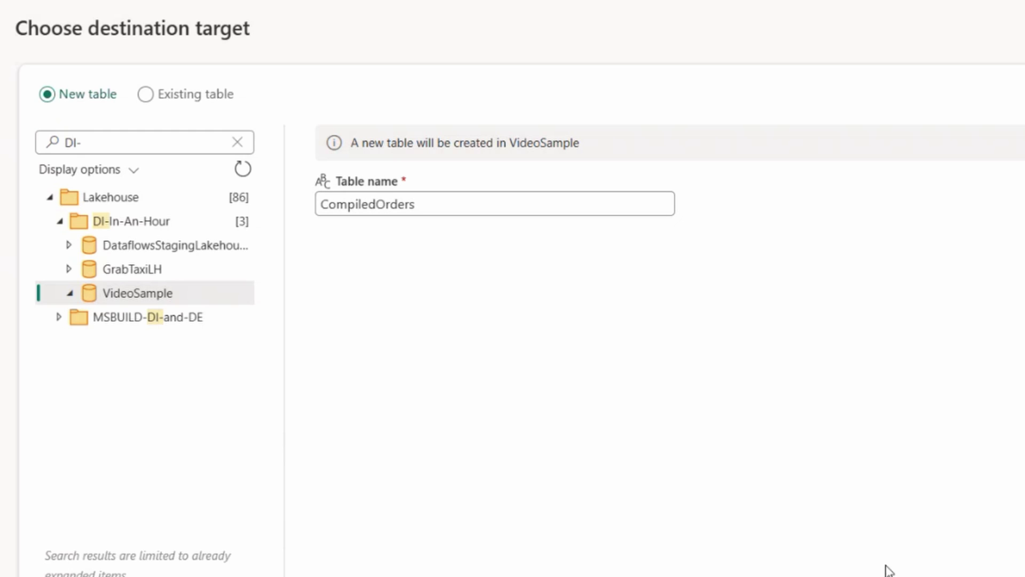
left_click(939, 490)
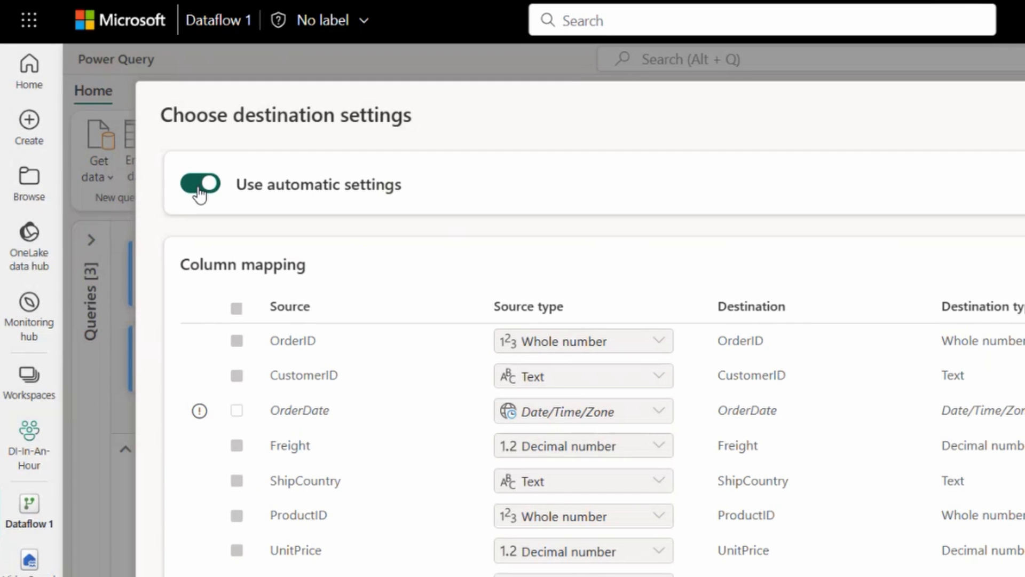
Turn off automatic settings to examine the update methods, schema options and column mapping, and turn automatic settings back on.
left_click(199, 187)
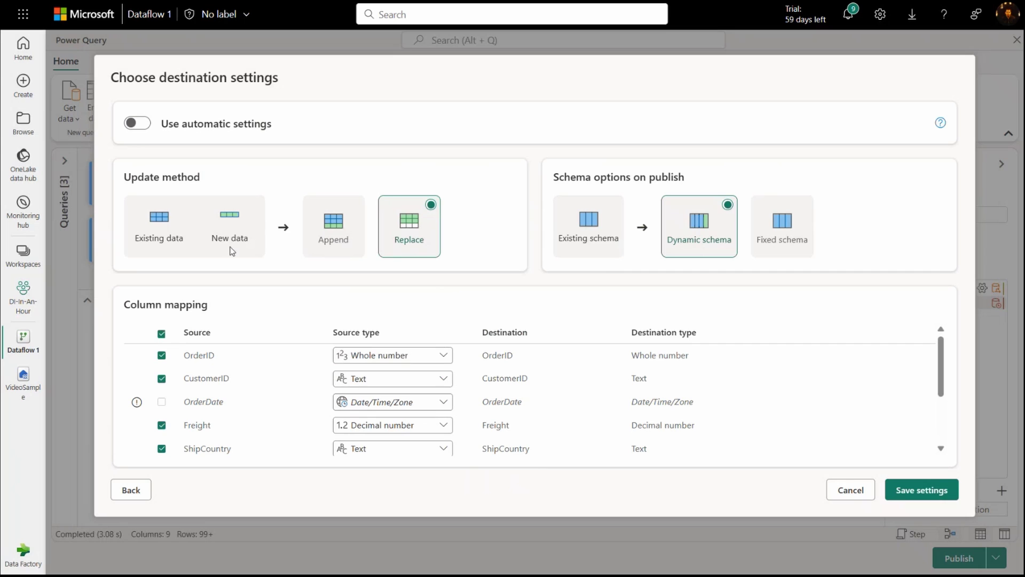
mouse_move(231, 243)
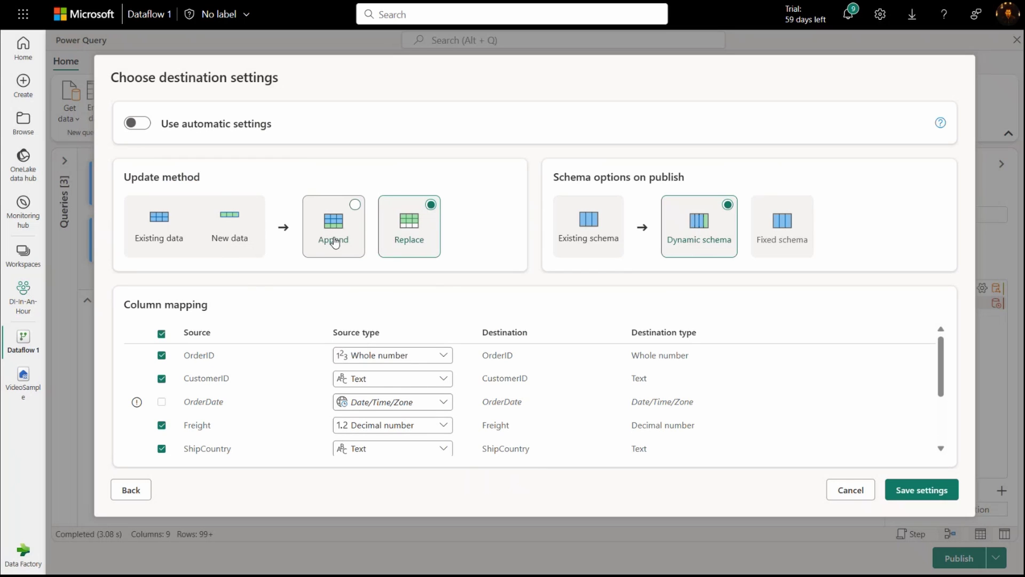
mouse_move(334, 238)
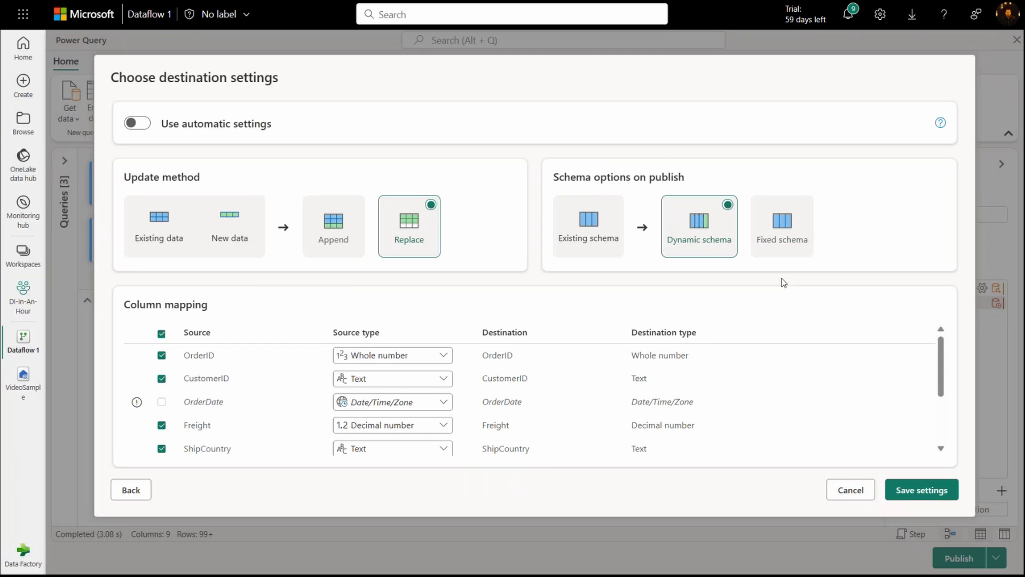
scroll(738, 353, "down", 2)
scroll(738, 352, "up", 2)
left_click(170, 120)
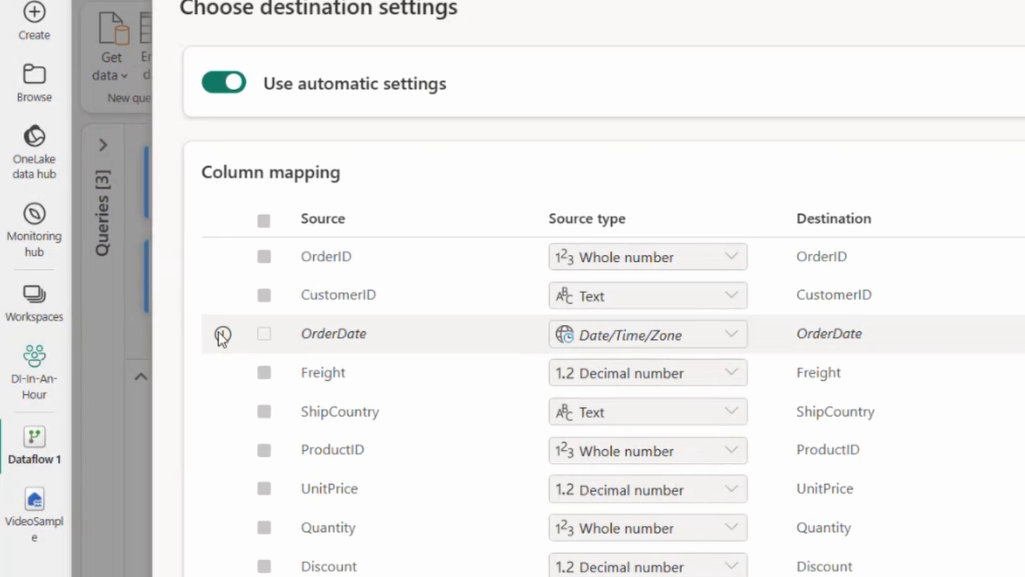
Save the automatic destination settings and change the OrderDate column's data type to Date in CompiledOrders.
mouse_move(137, 275)
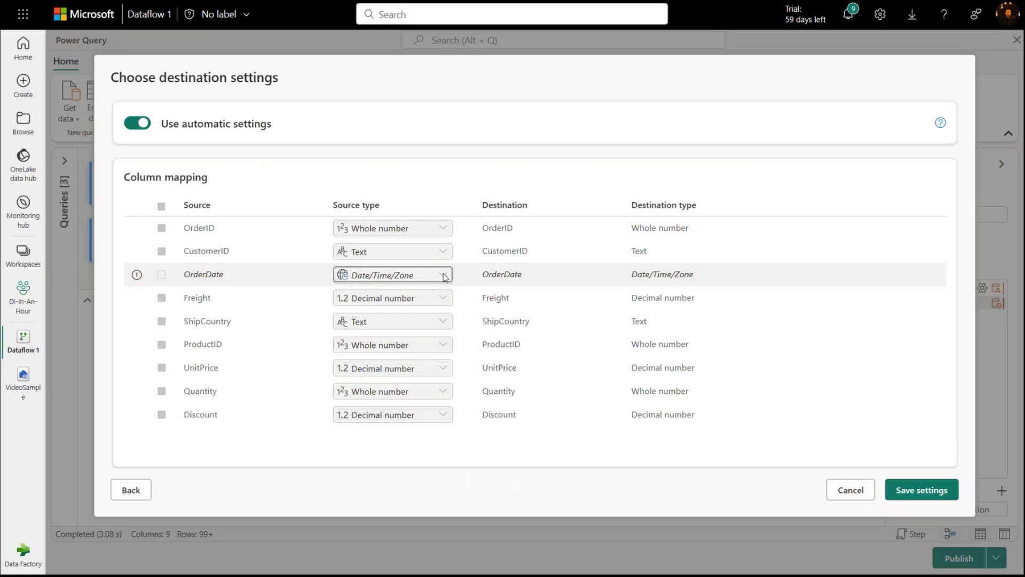
left_click(909, 491)
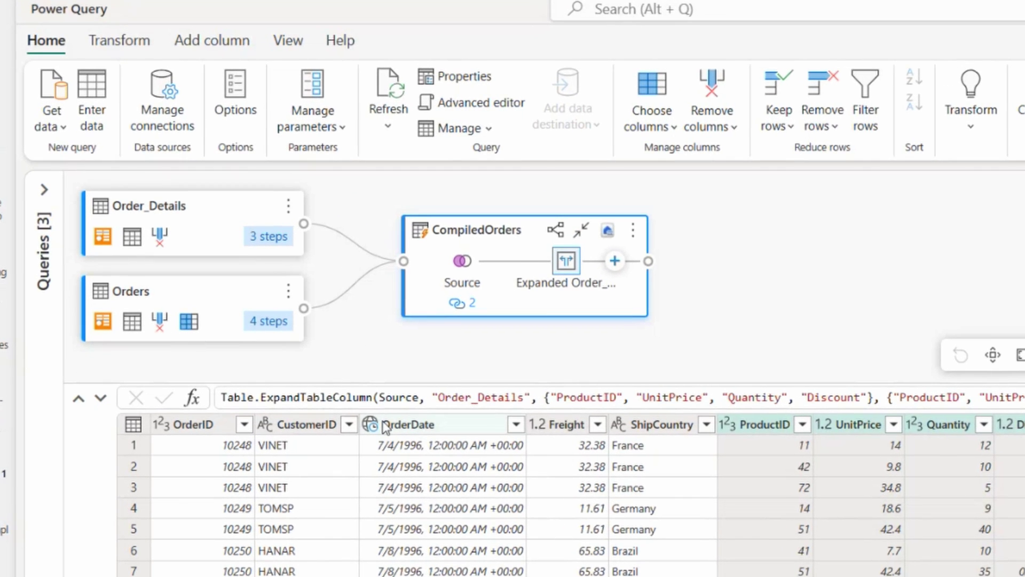
left_click(368, 423)
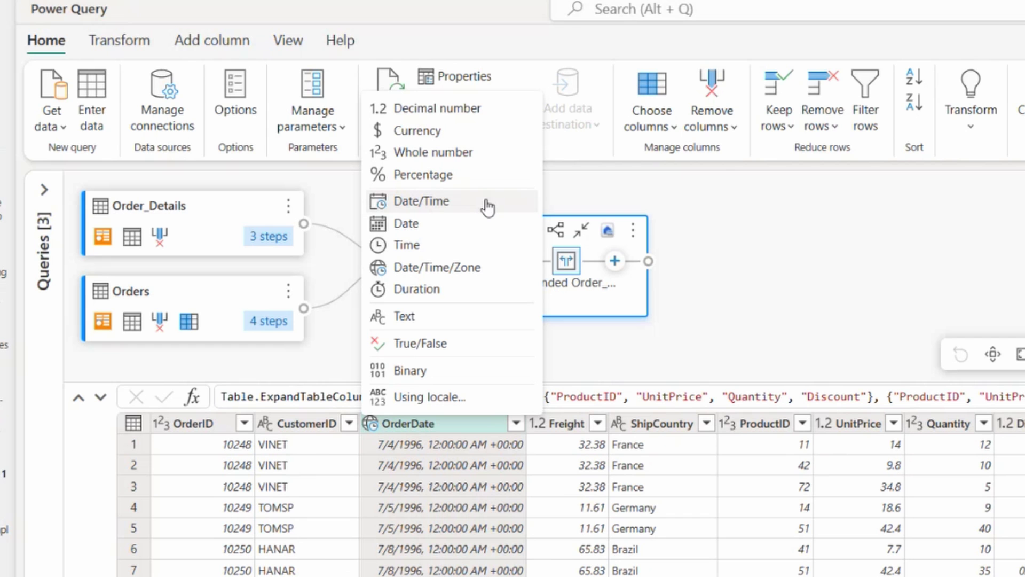
left_click(456, 224)
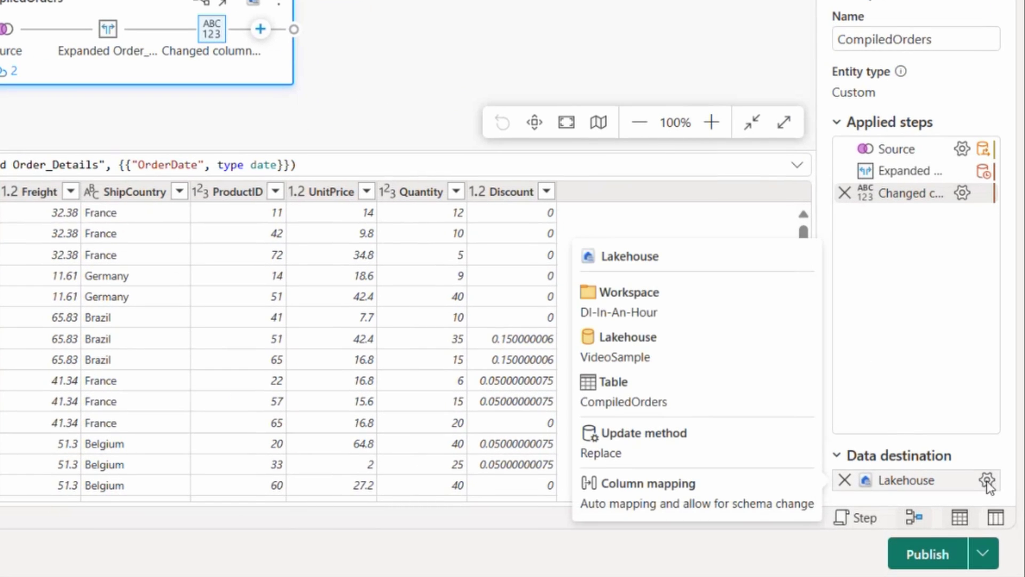
Reopen the CompiledOrders query's Lakehouse destination and save it with automatic settings so OrderDate is mapped as Date.
left_click(987, 479)
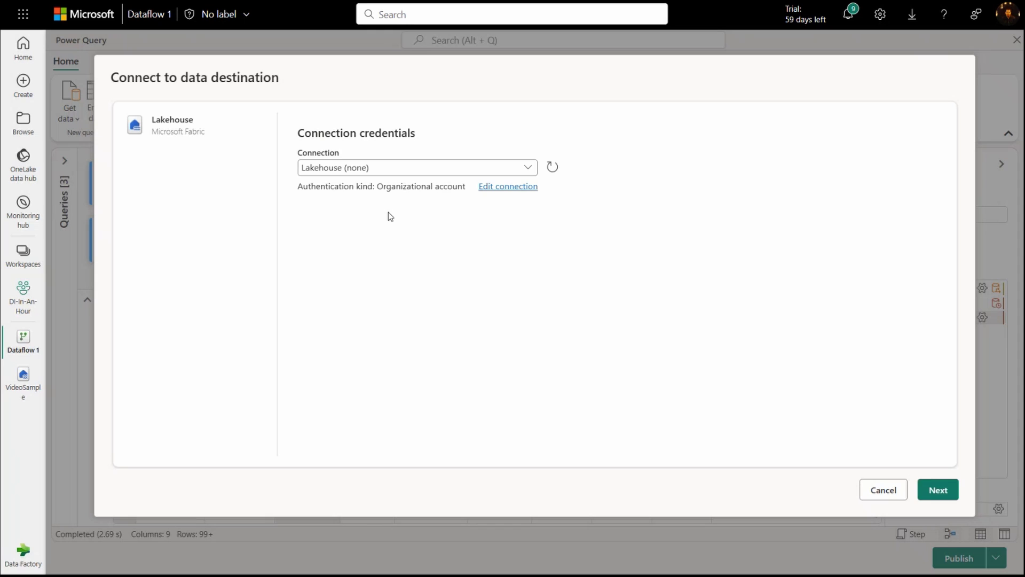
left_click(935, 490)
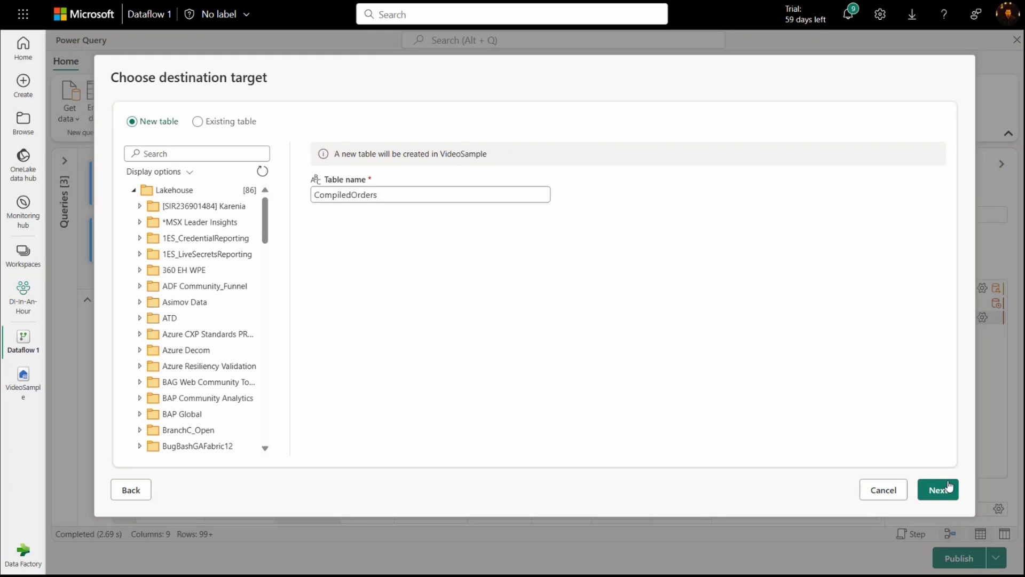
left_click(947, 486)
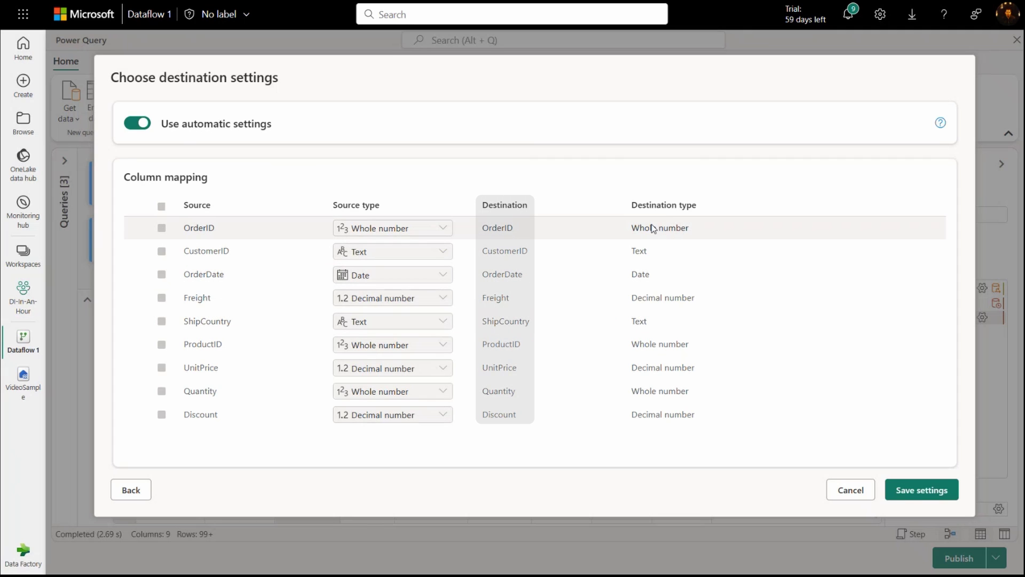
left_click(928, 494)
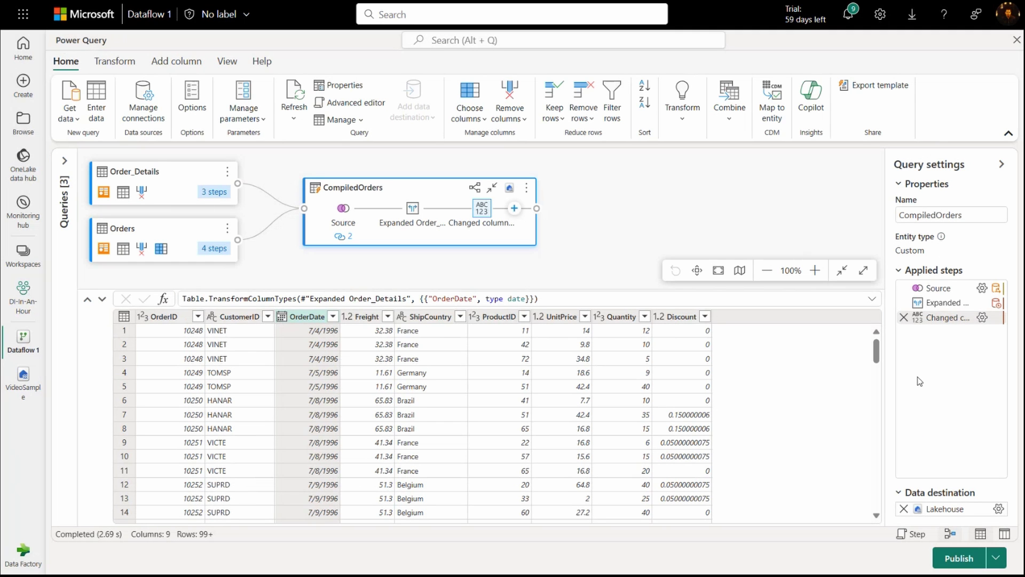
Disable staging for the Order_Details and Orders queries.
left_click(169, 181)
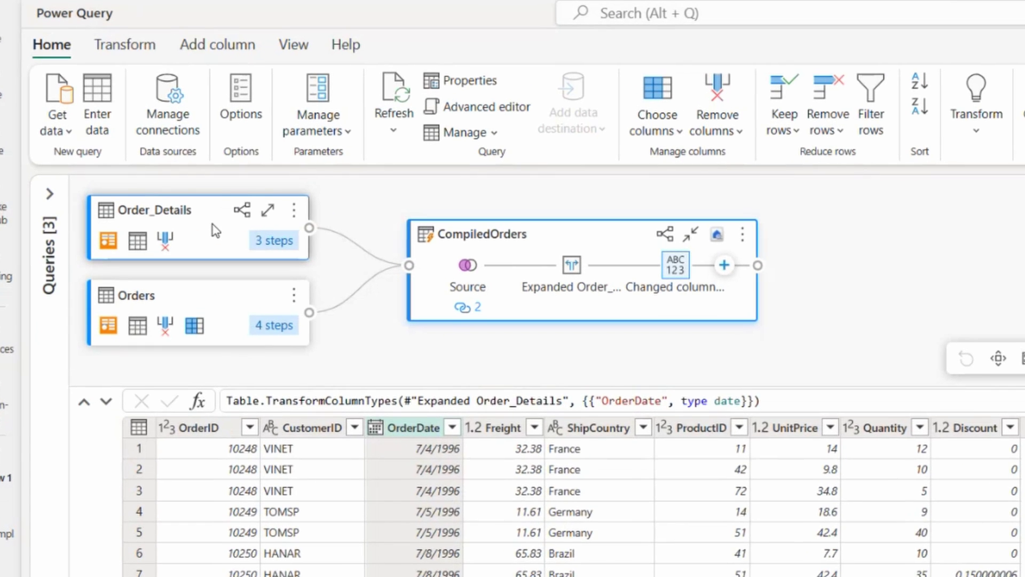
right_click(175, 185)
left_click(277, 436)
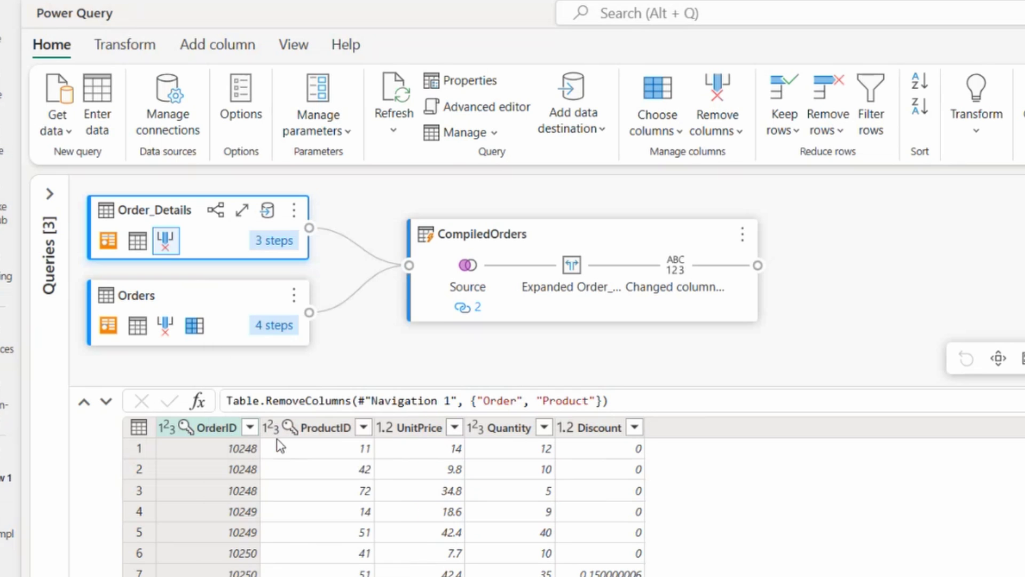
left_click(210, 290)
right_click(210, 290)
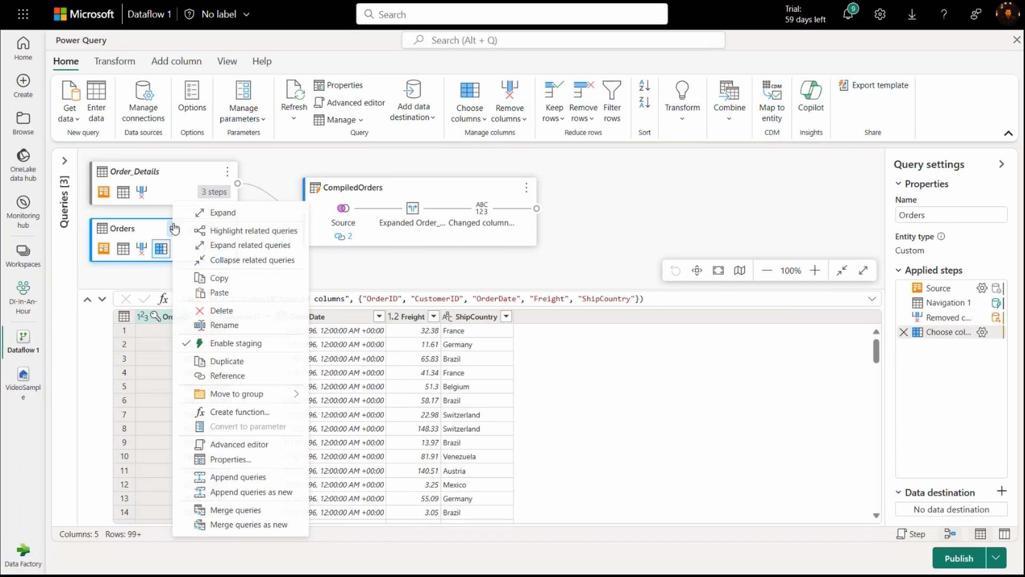
left_click(250, 344)
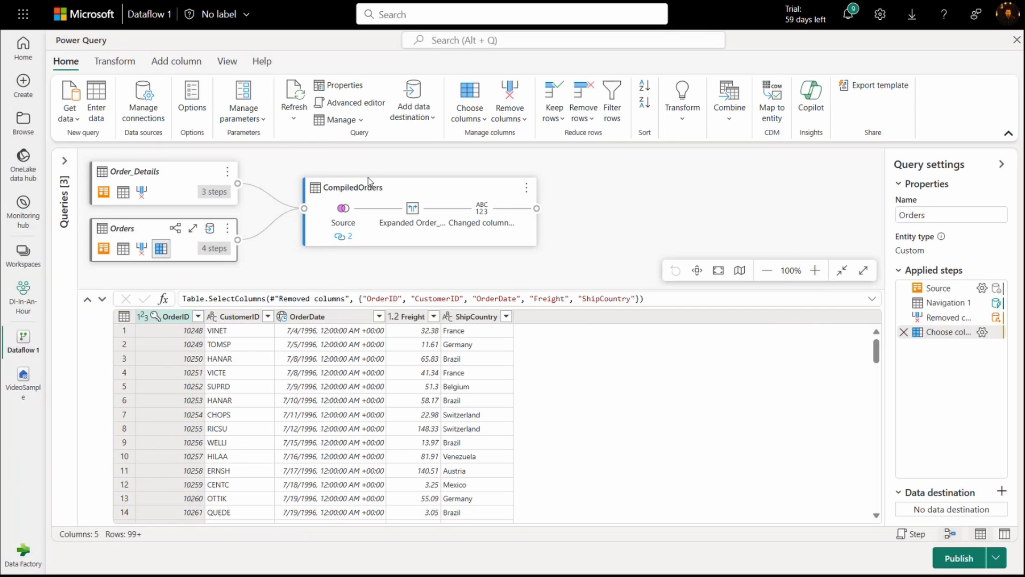
Return to the CompiledOrders query and publish the dataflow.
left_click(372, 197)
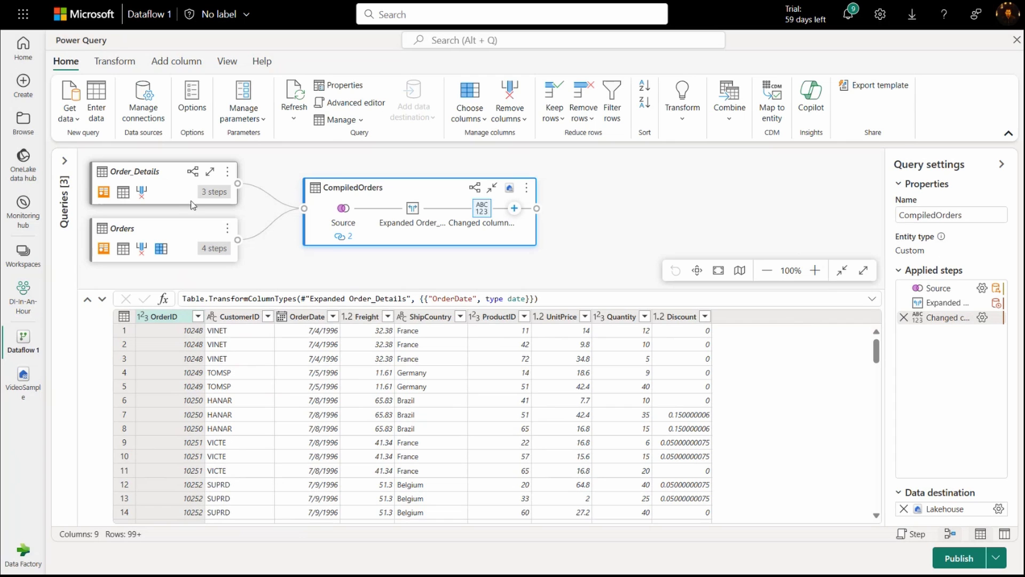
left_click(193, 228)
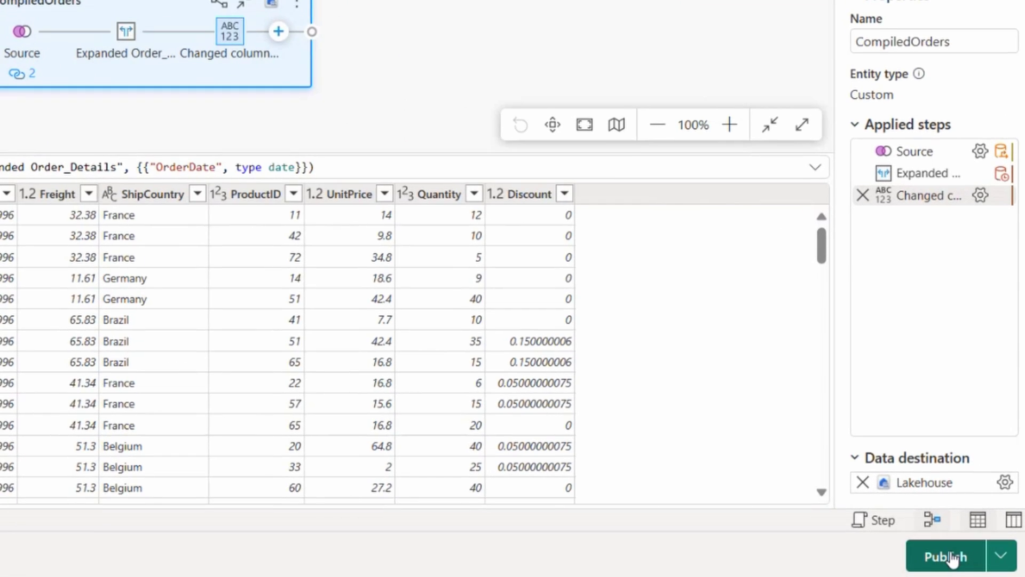
left_click(949, 558)
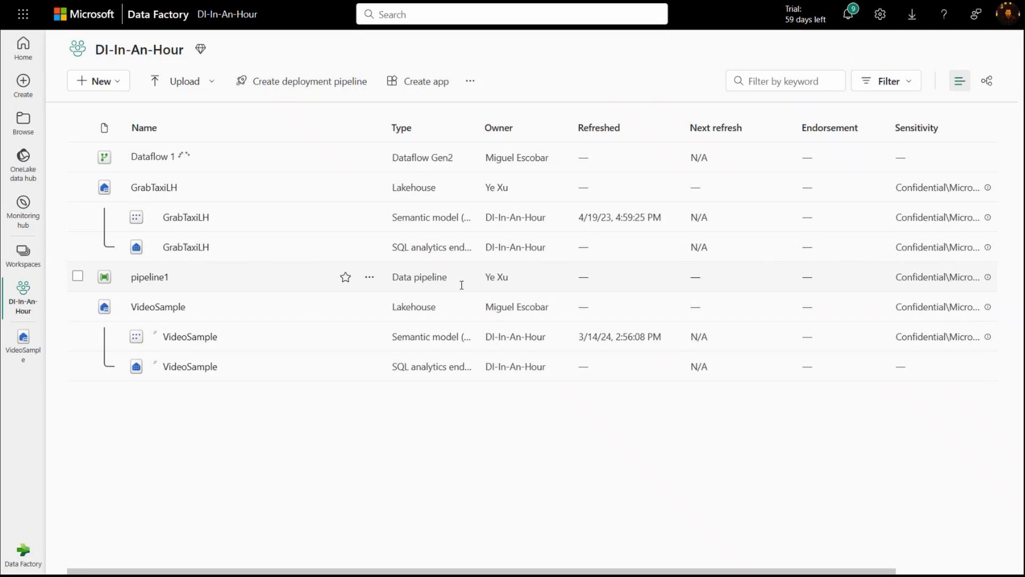
Open the VideoSample lakehouse and examine the columns and loaded rows of the CompiledOrders table.
left_click(22, 341)
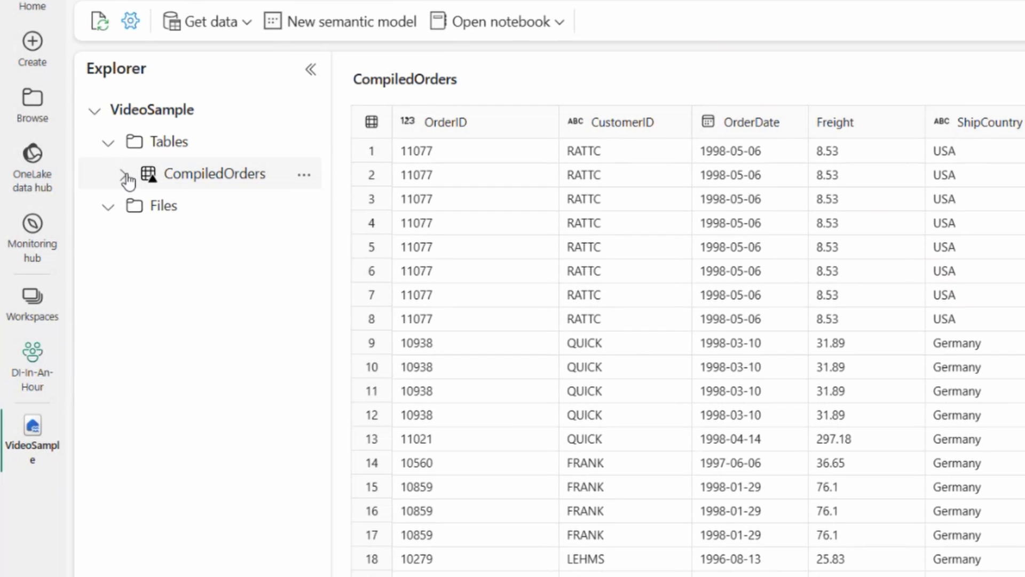
left_click(125, 175)
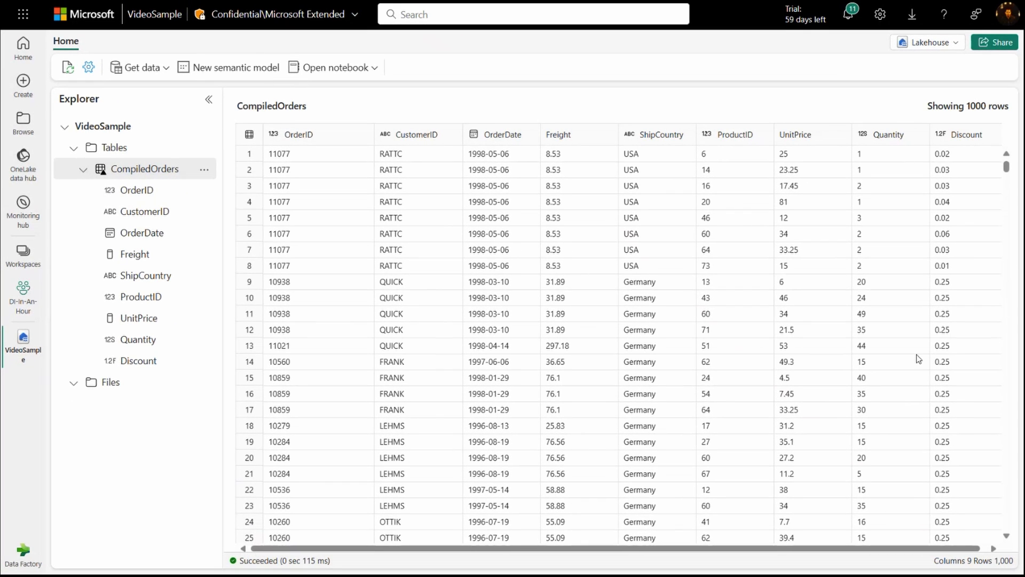
scroll(919, 359, "down", 4)
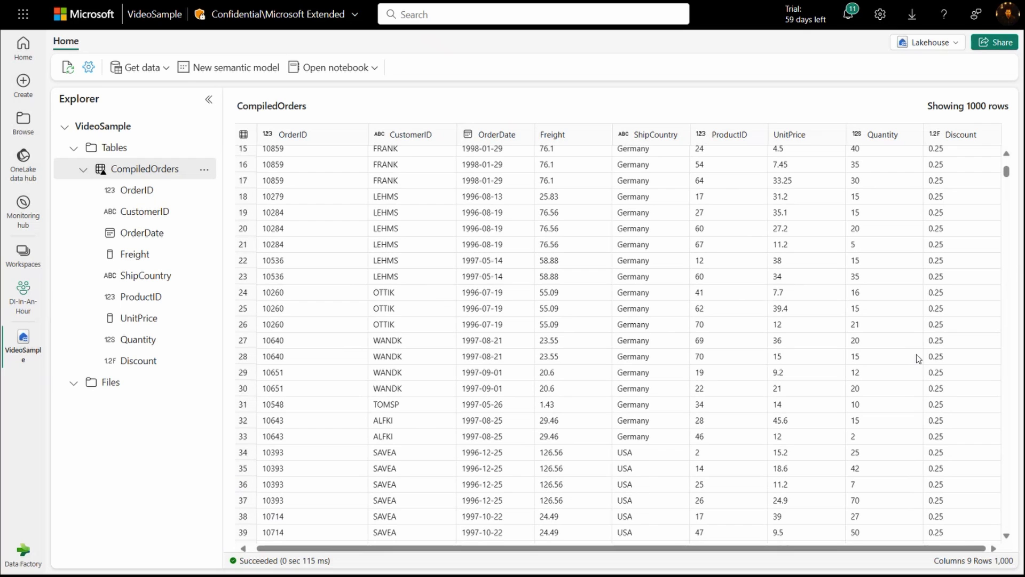
scroll(918, 359, "up", 4)
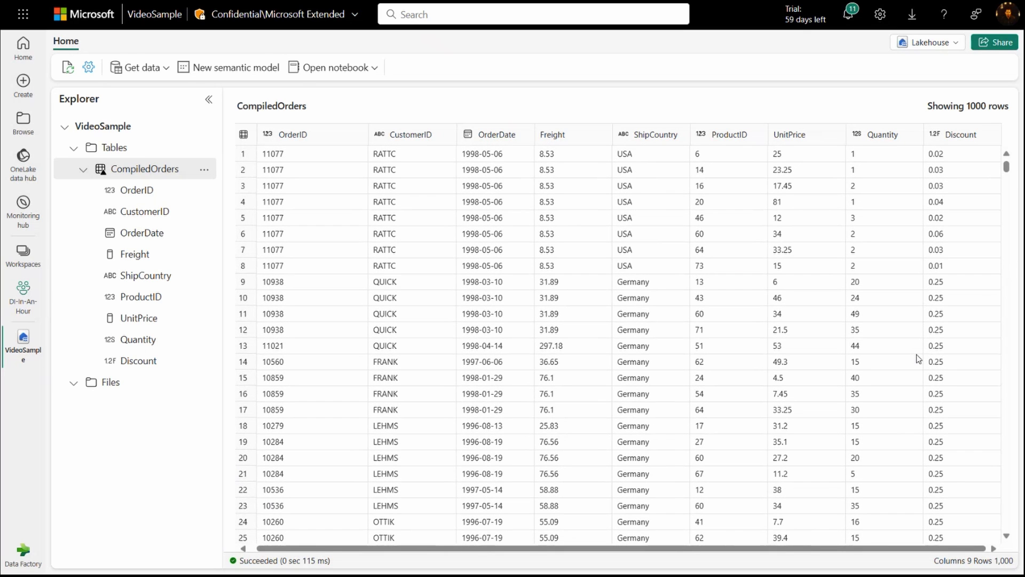